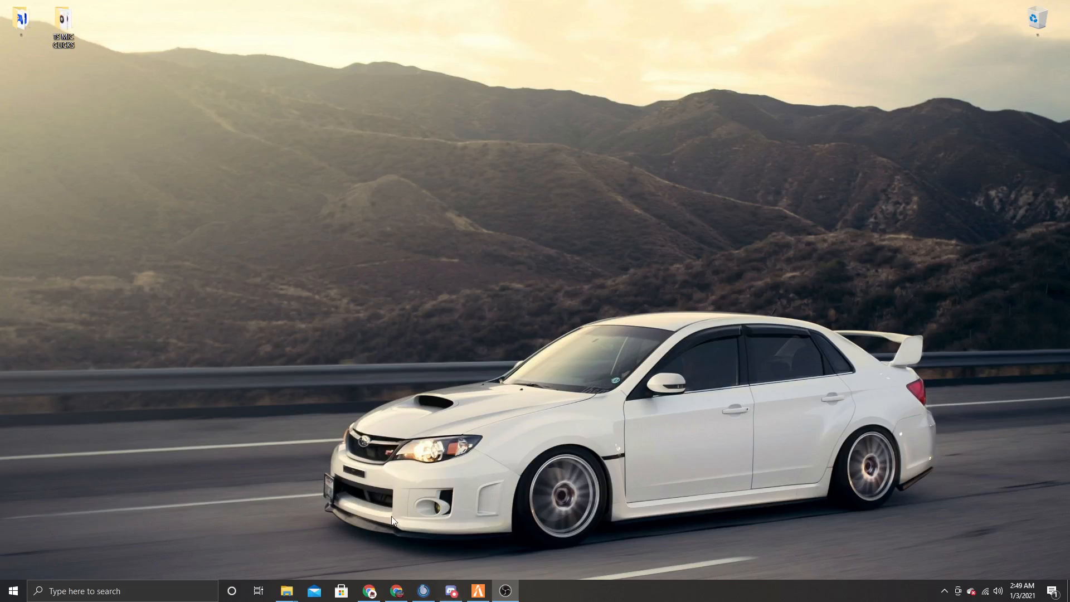
# - Look over the downloaded TS MIC CLICKS folder and its three wav files, then return to the desktop
pyautogui.moveTo(328, 544); pyautogui.dragTo(918, 357)
pyautogui.click(371, 591)
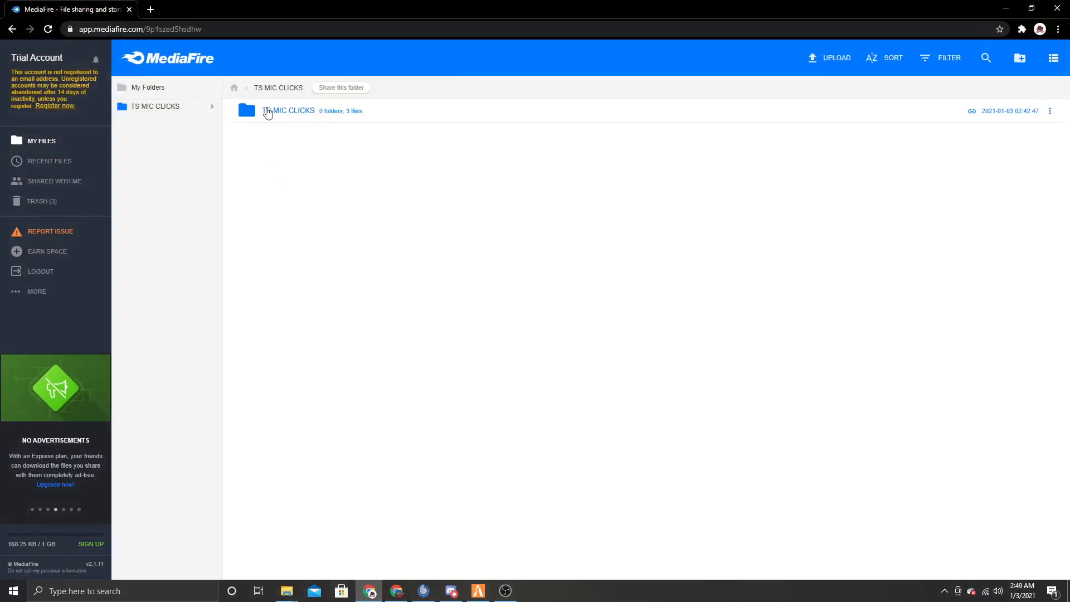
pyautogui.click(211, 106)
pyautogui.doubleClick(360, 116)
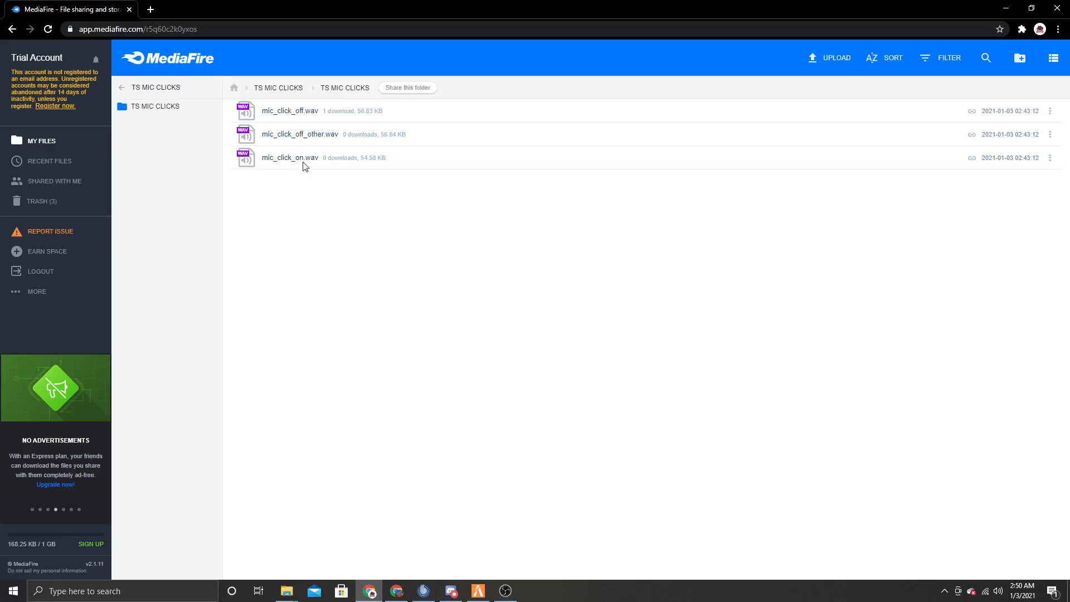
pyautogui.rightClick(164, 110)
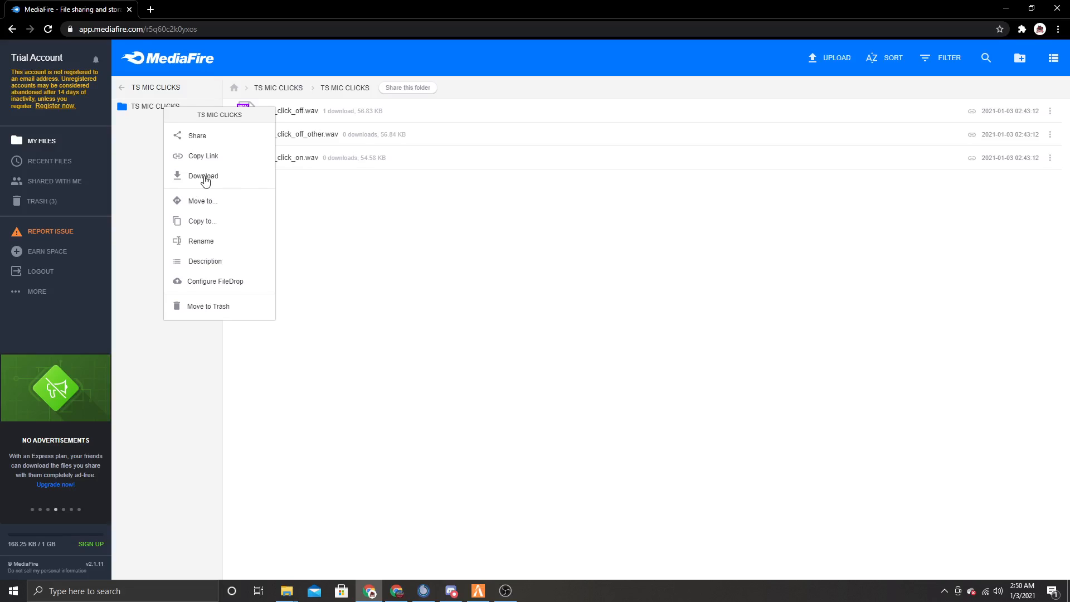
pyautogui.click(1005, 8)
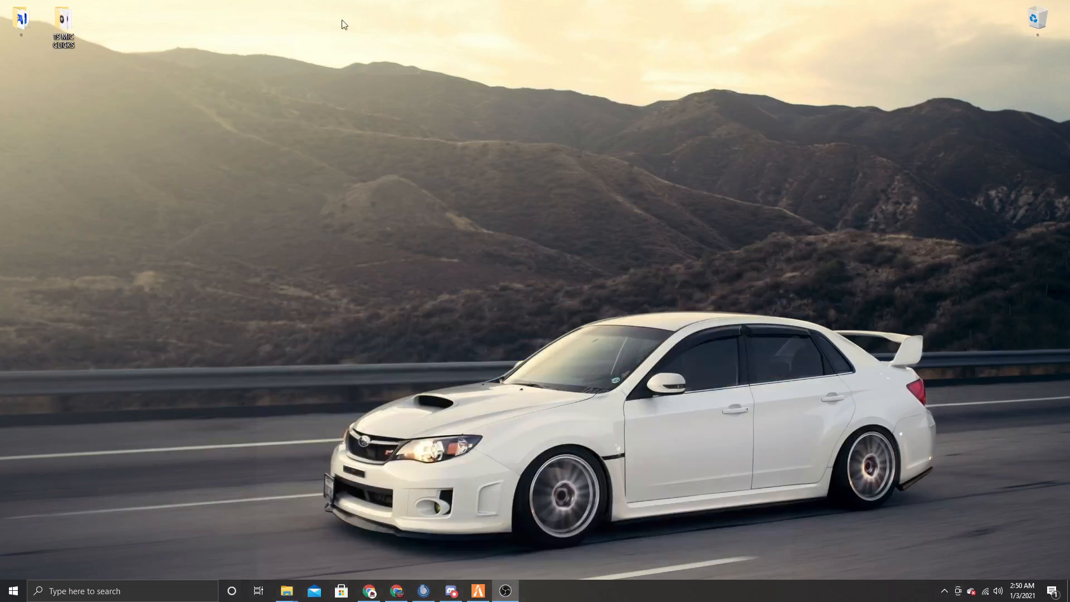
pyautogui.doubleClick(62, 20)
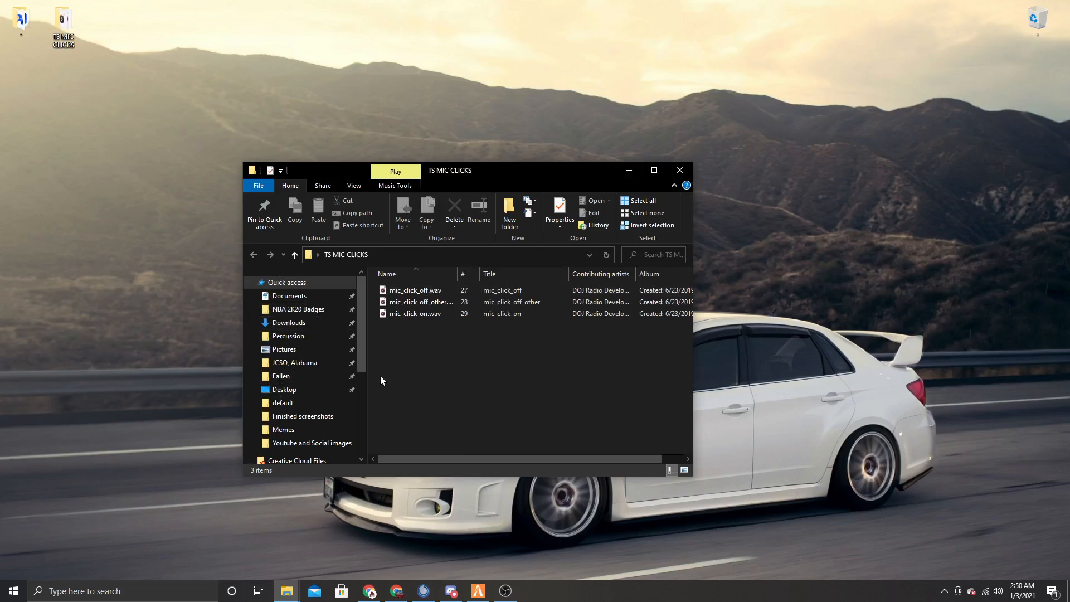
pyautogui.click(630, 170)
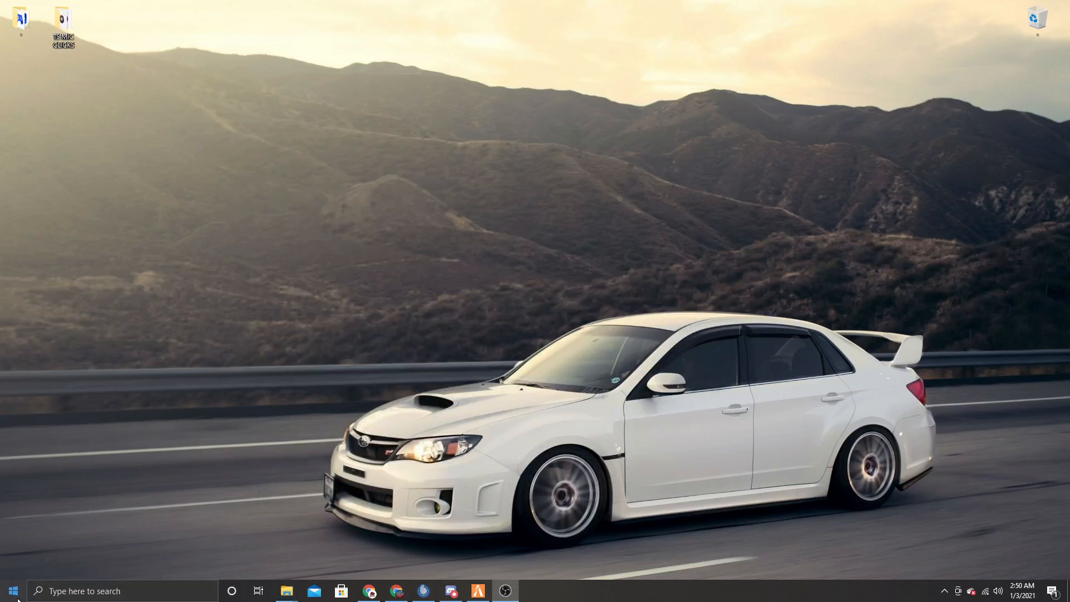
# - From Start, use More > Open file location on TeamSpeak 3 Client to reach its shortcut folder
pyautogui.click(14, 592)
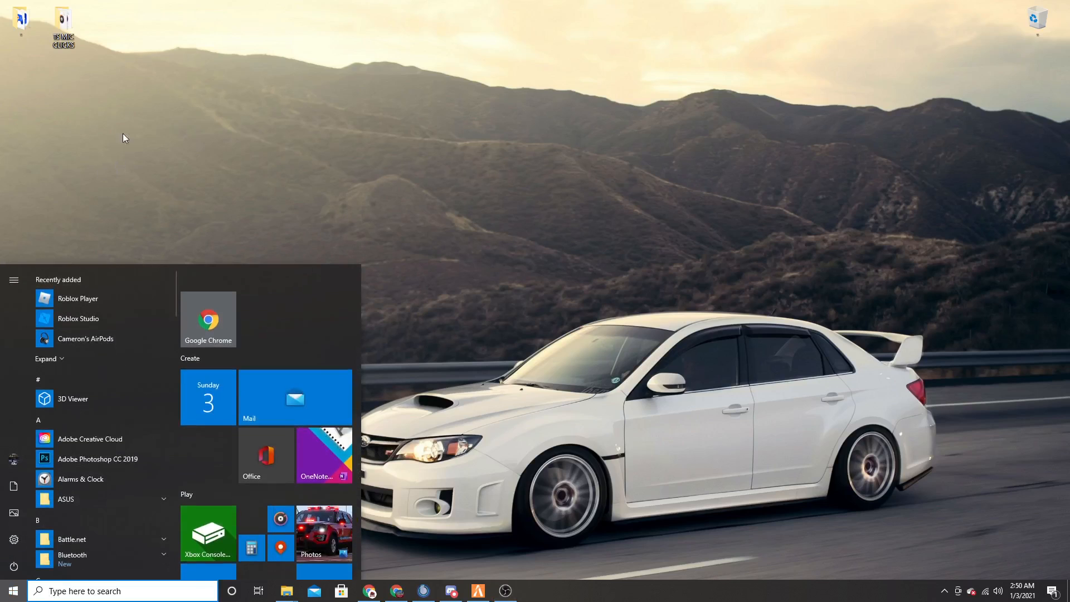
pyautogui.scroll(-3, 83, 418)
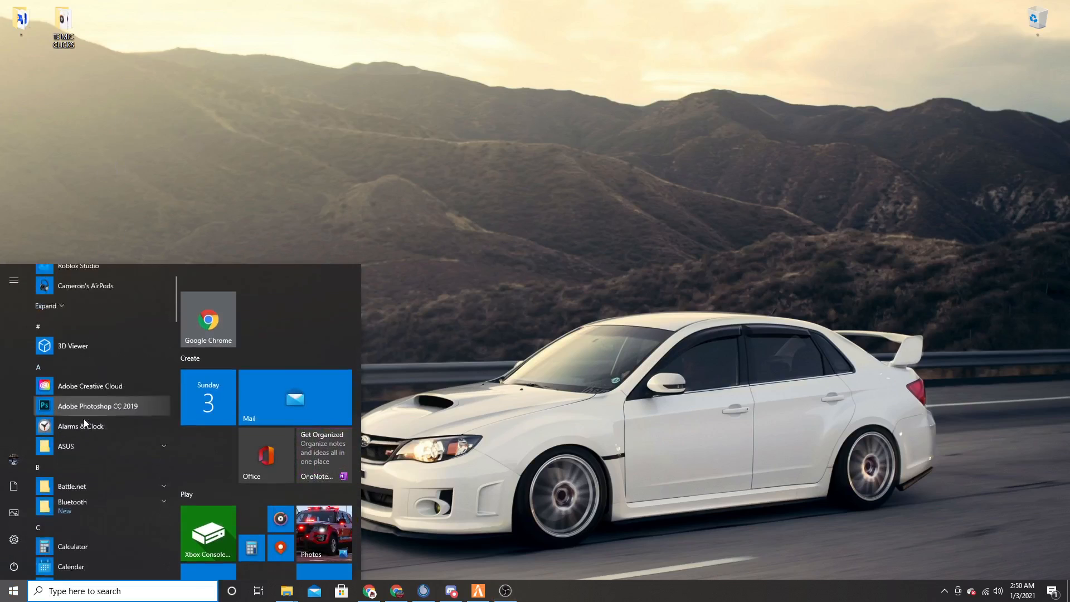
pyautogui.scroll(-3, 81, 420)
pyautogui.scroll(-3, 82, 419)
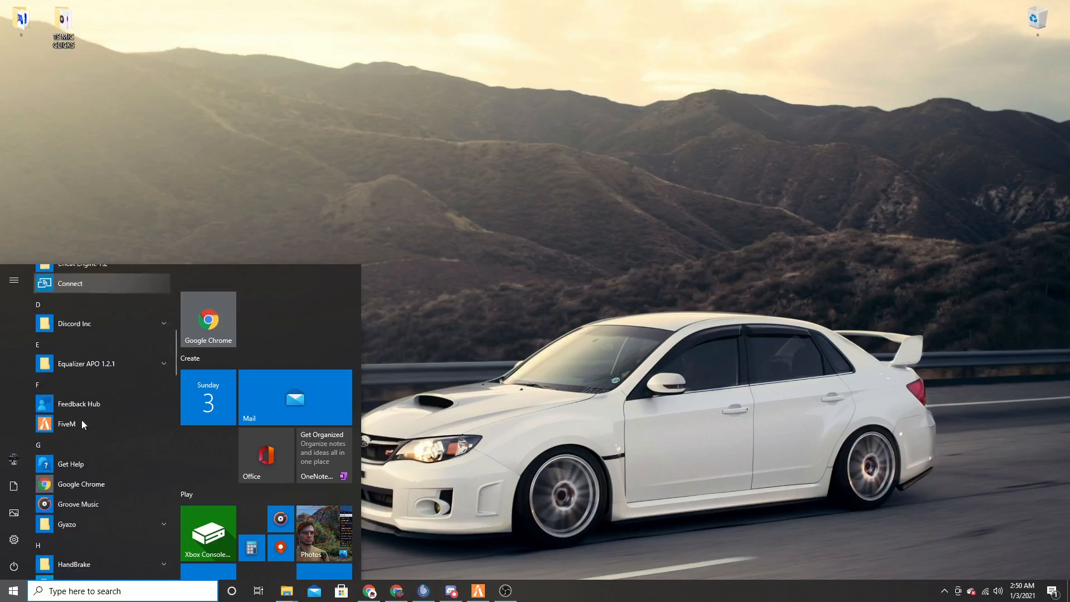
pyautogui.scroll(-3, 81, 419)
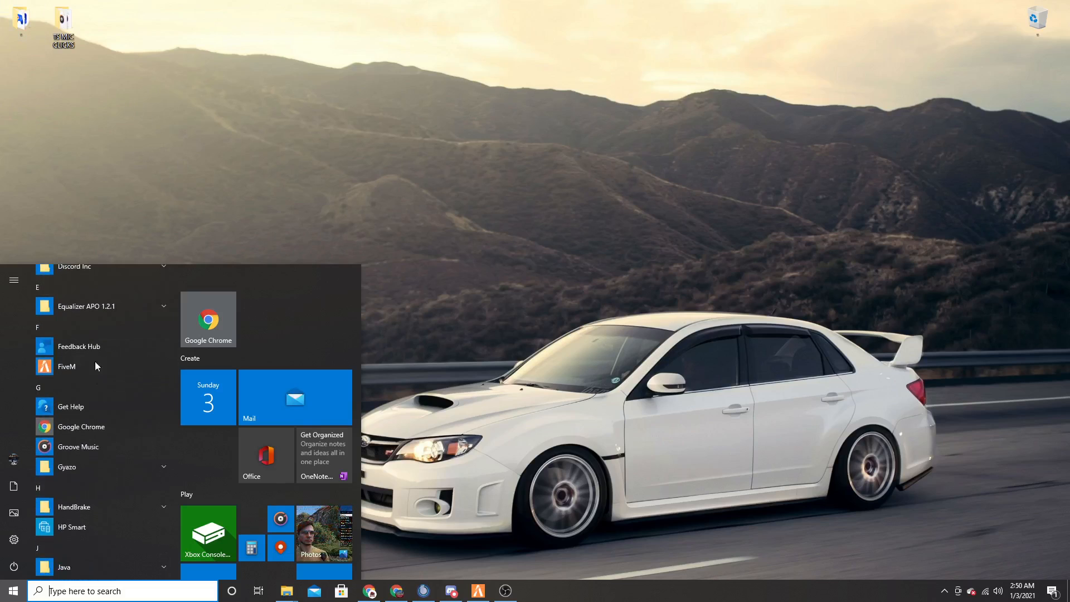
pyautogui.scroll(-3, 97, 448)
pyautogui.scroll(-2, 97, 448)
pyautogui.scroll(-3, 97, 444)
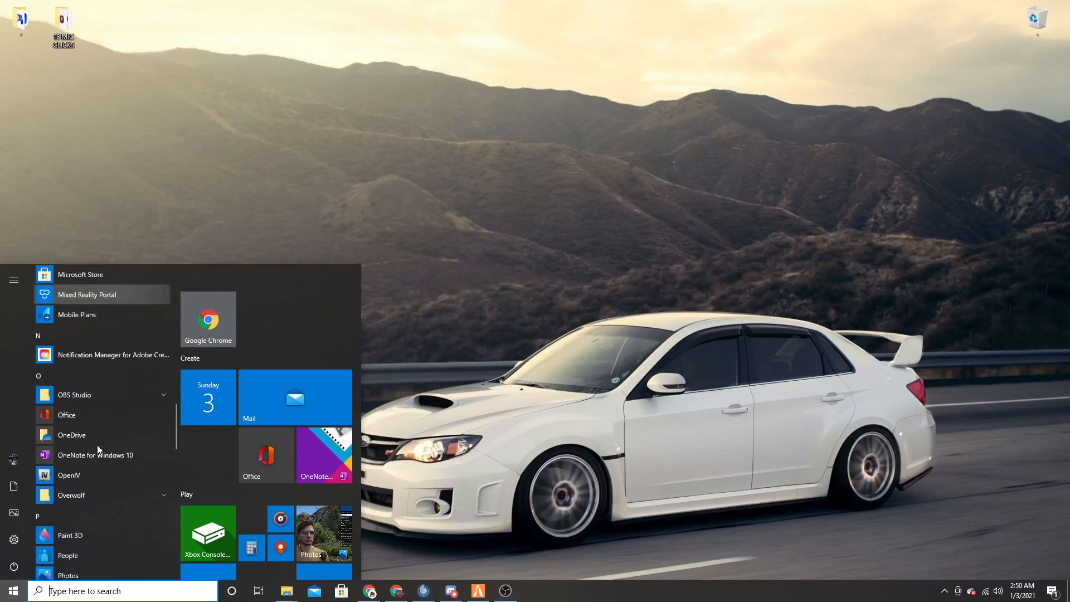
pyautogui.scroll(-2, 97, 443)
pyautogui.scroll(-3, 98, 443)
pyautogui.scroll(-3, 95, 443)
pyautogui.scroll(-3, 84, 442)
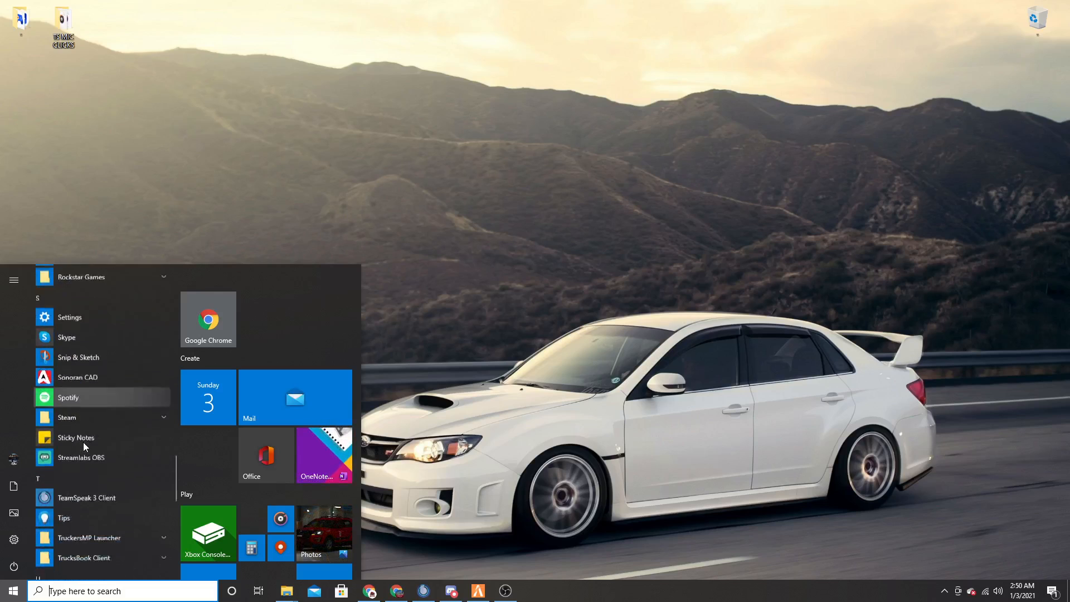
pyautogui.scroll(-3, 83, 442)
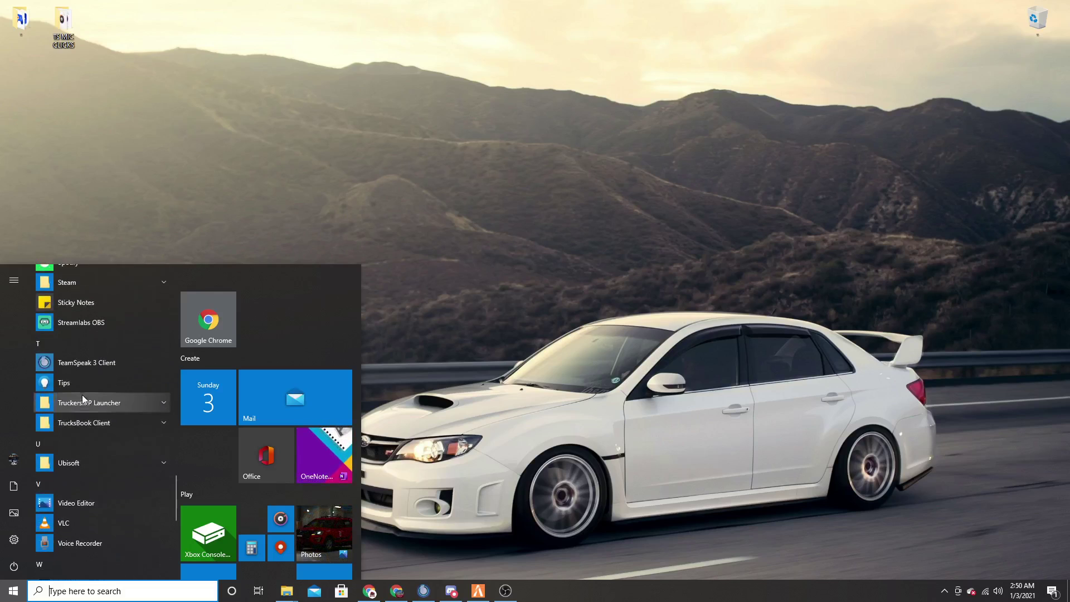
pyautogui.rightClick(84, 363)
pyautogui.moveTo(150, 392)
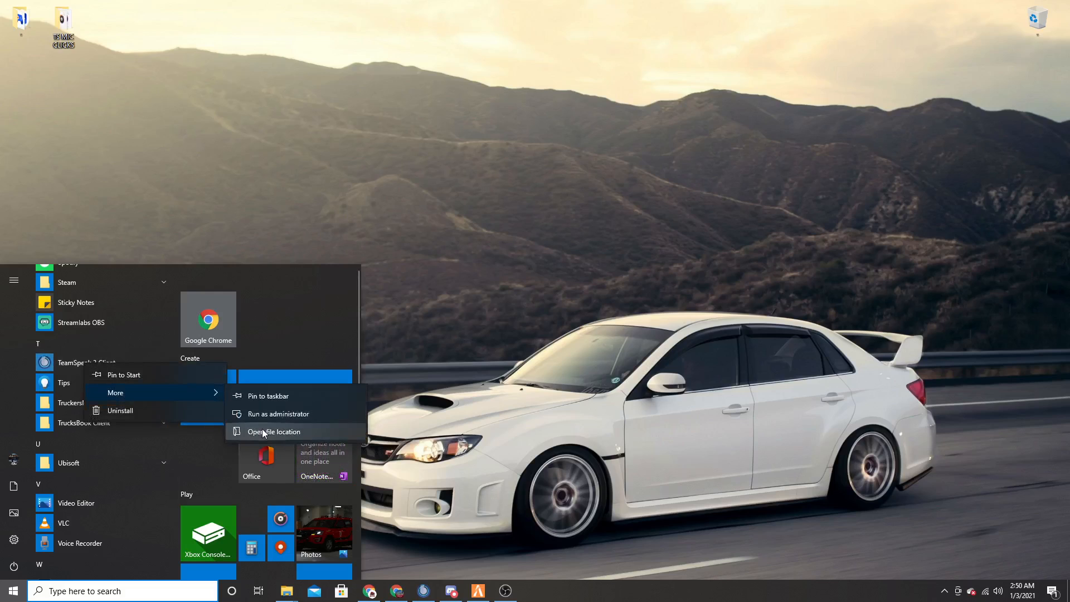
pyautogui.click(274, 431)
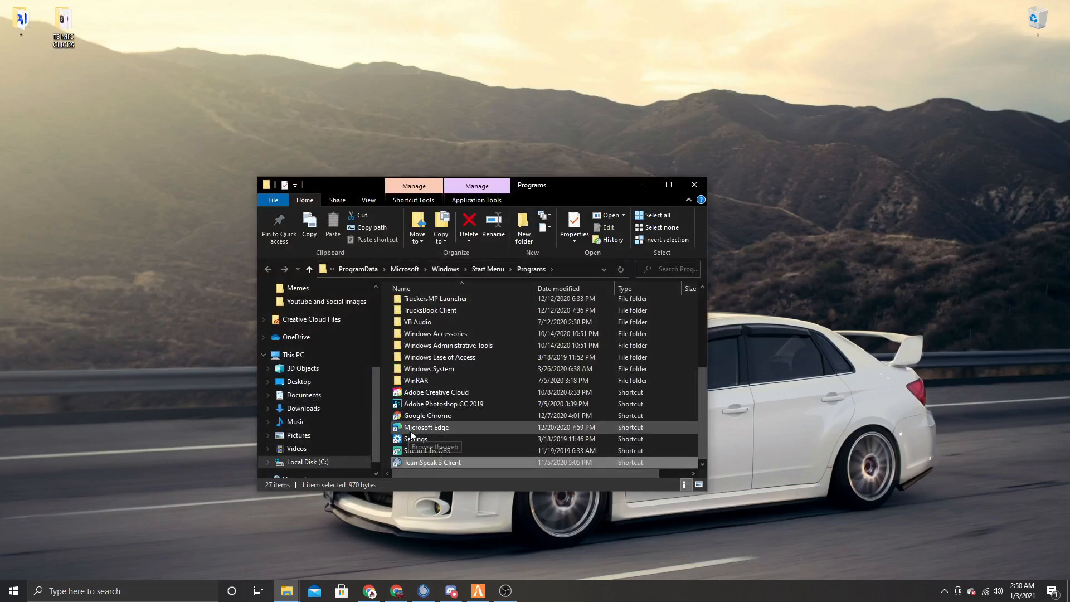
# - Open the shortcut's file location to reach the TeamSpeak 3 Client install folder, peeking into sound and back
pyautogui.rightClick(458, 461)
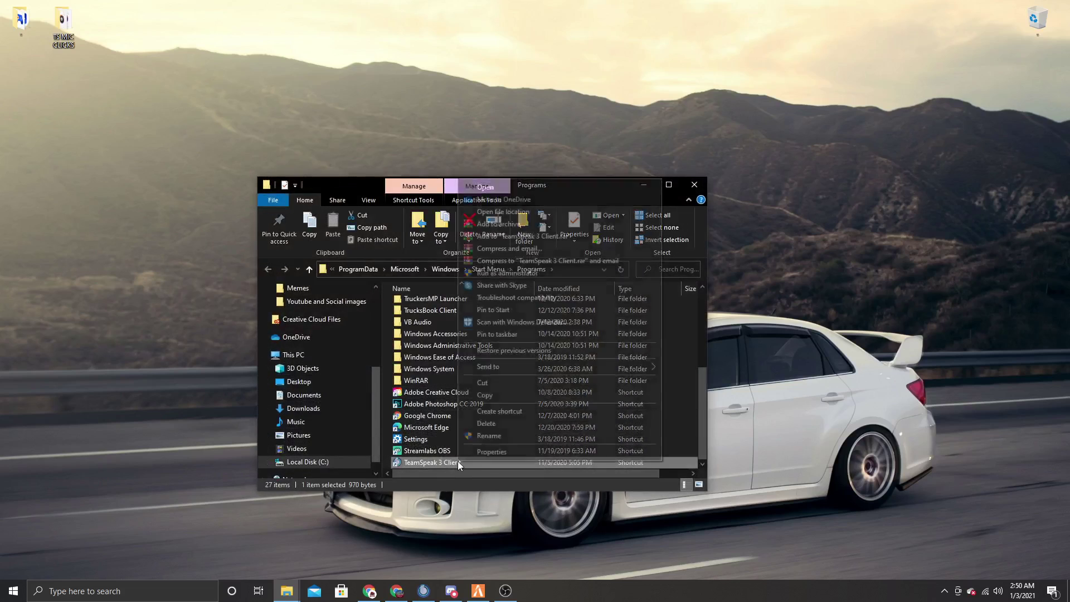
pyautogui.click(512, 213)
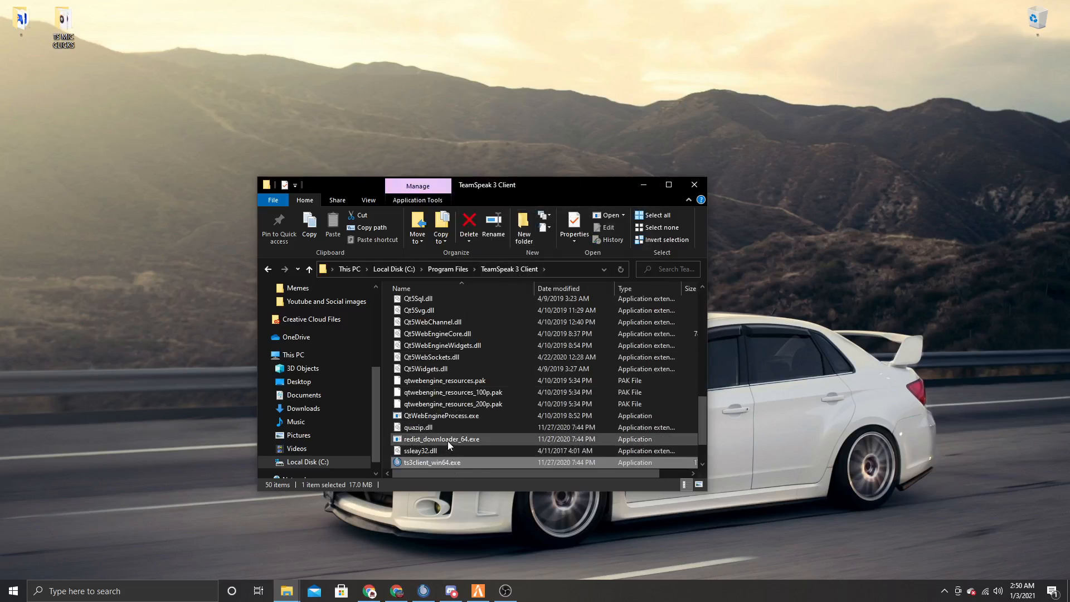
pyautogui.scroll(2, 447, 440)
pyautogui.scroll(3, 449, 437)
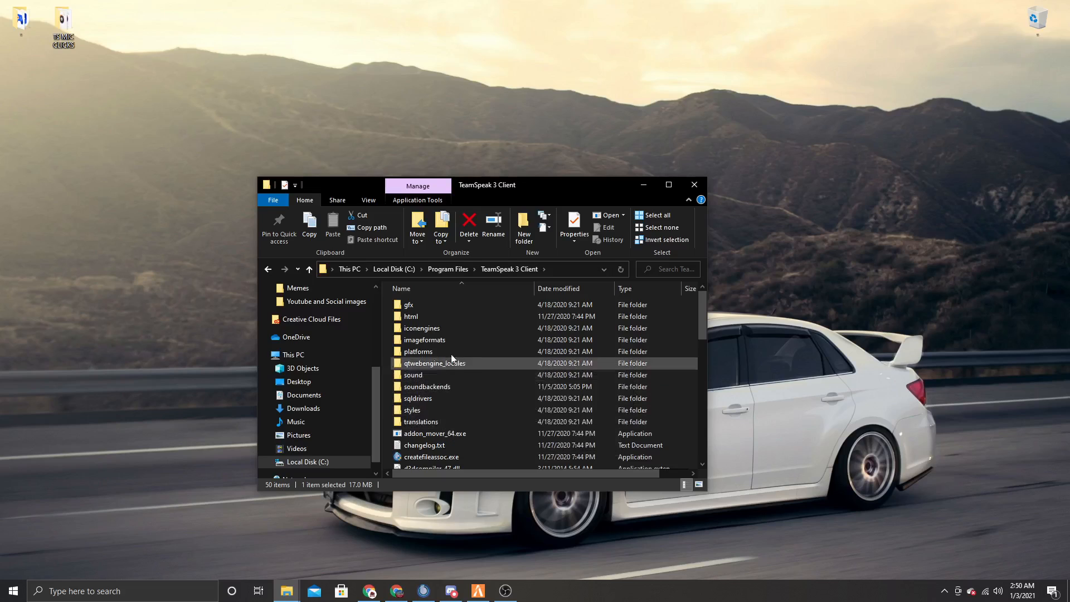
pyautogui.scroll(-5, 441, 363)
pyautogui.scroll(-4, 439, 375)
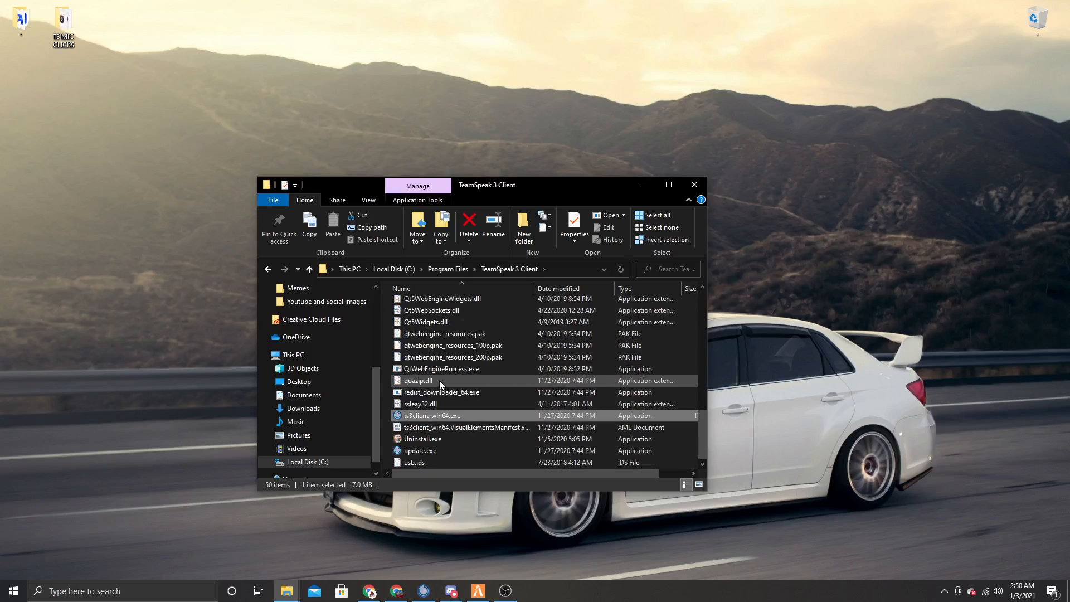
pyautogui.scroll(5, 440, 378)
pyautogui.scroll(3, 440, 379)
pyautogui.scroll(2, 335, 402)
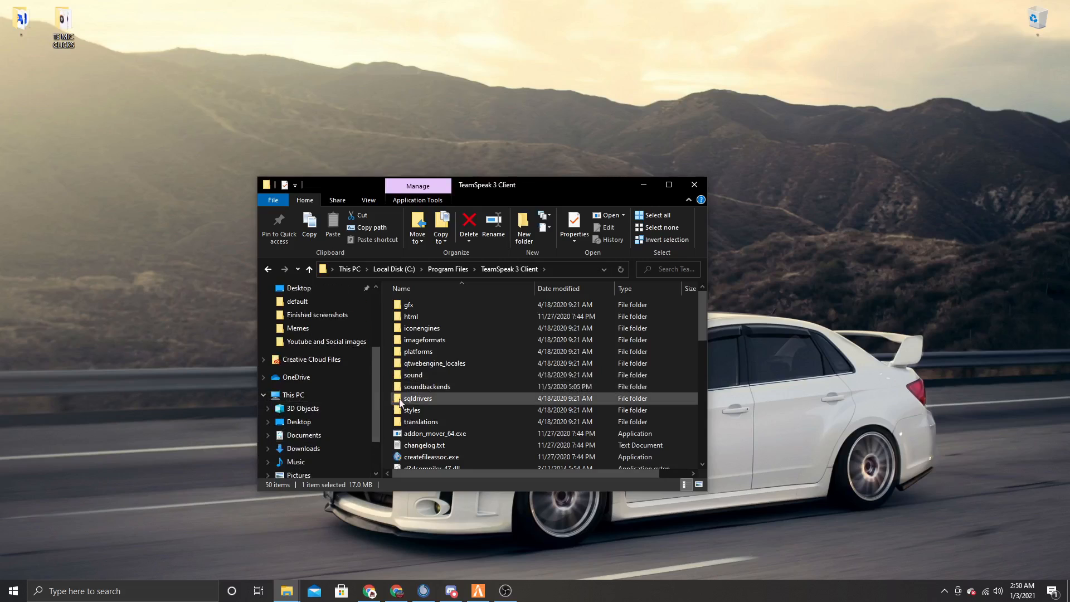
pyautogui.doubleClick(433, 376)
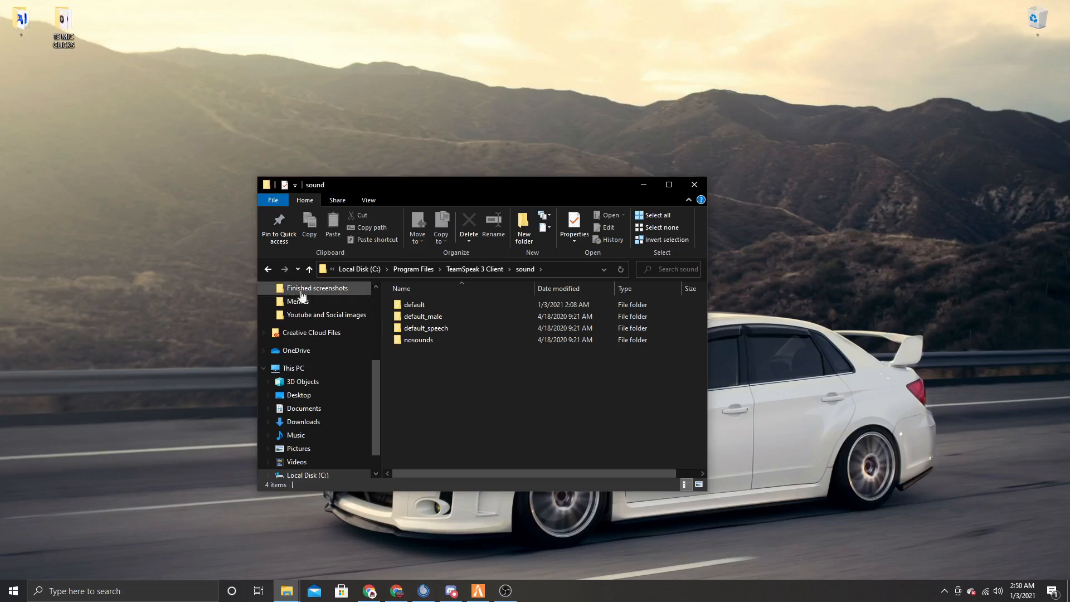
pyautogui.press('BackSpace')
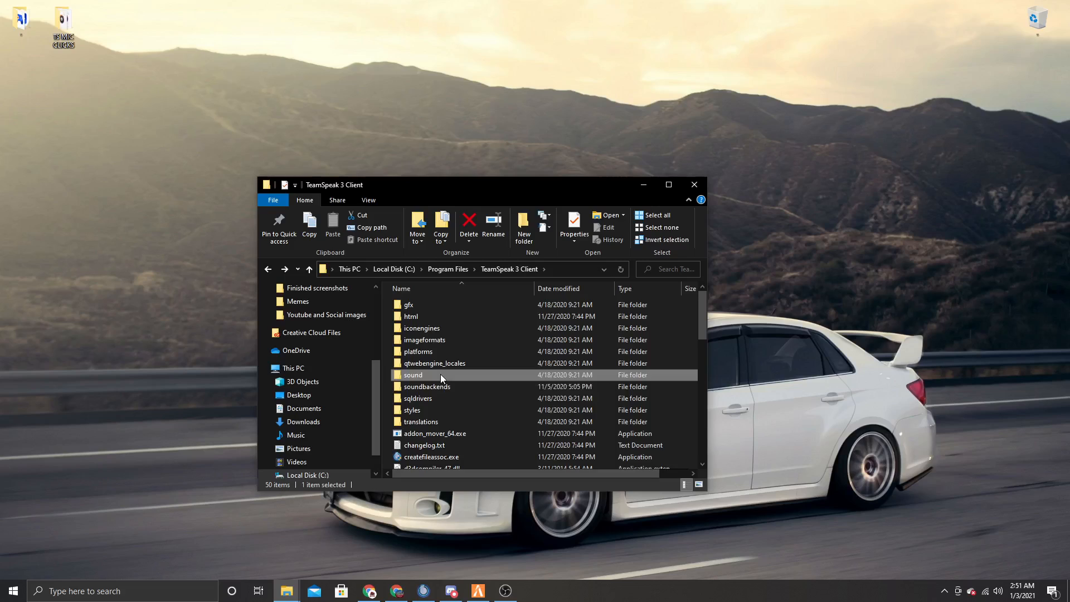
# - Browse into sound\default and move that window up to the right
pyautogui.doubleClick(441, 374)
pyautogui.doubleClick(436, 307)
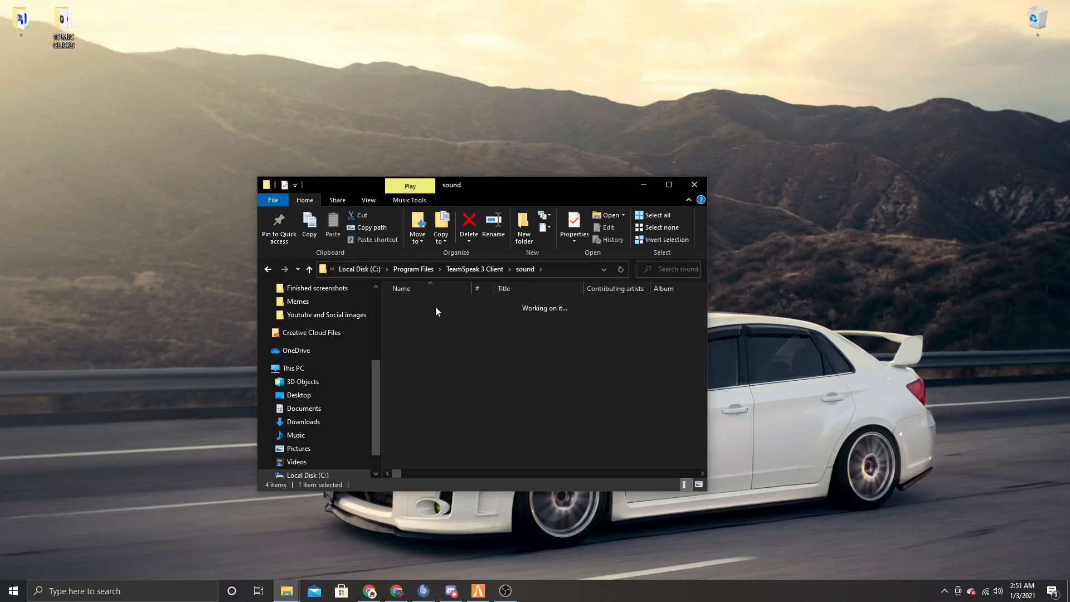
pyautogui.scroll(-3, 441, 363)
pyautogui.scroll(-2, 443, 365)
pyautogui.scroll(-3, 443, 363)
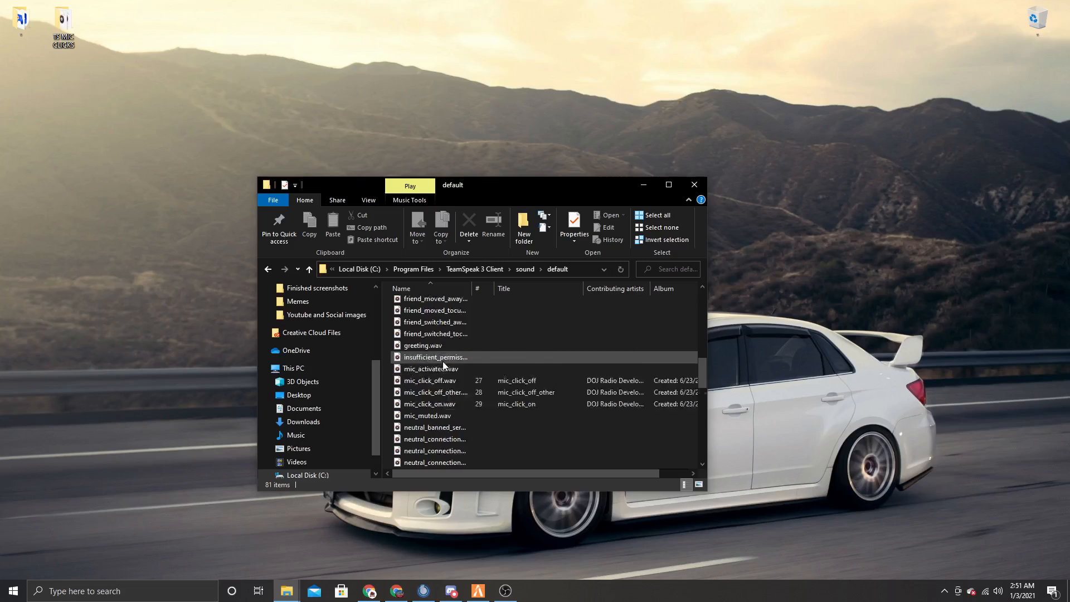
pyautogui.scroll(-3, 442, 362)
pyautogui.scroll(-2, 443, 362)
pyautogui.moveTo(487, 186); pyautogui.dragTo(572, 93)
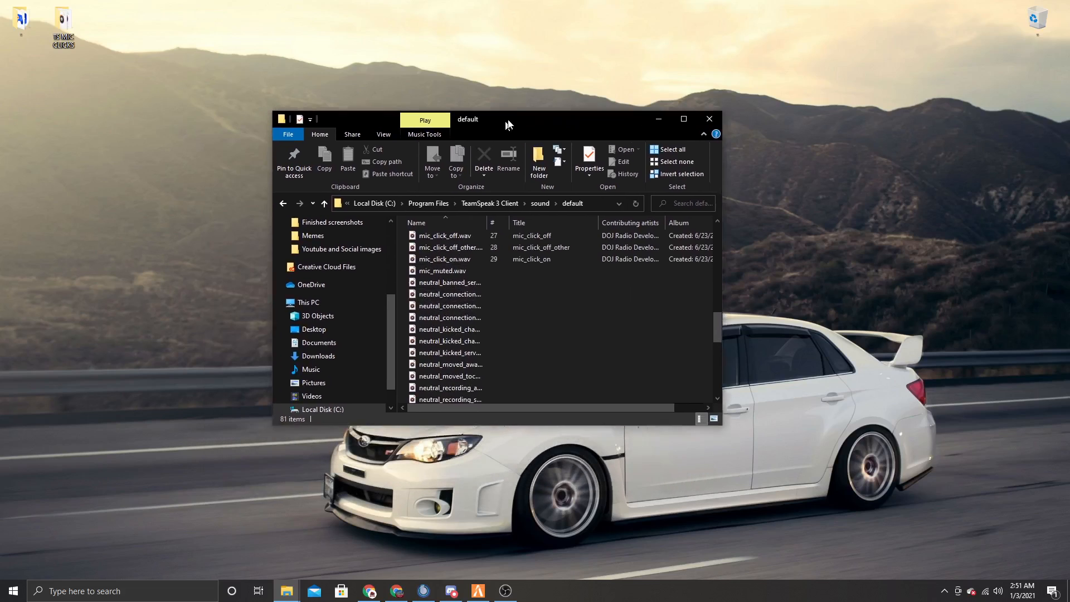
# - Bring up TS MIC CLICKS beside it, select its three wav files, then minimise both windows
pyautogui.doubleClick(70, 32)
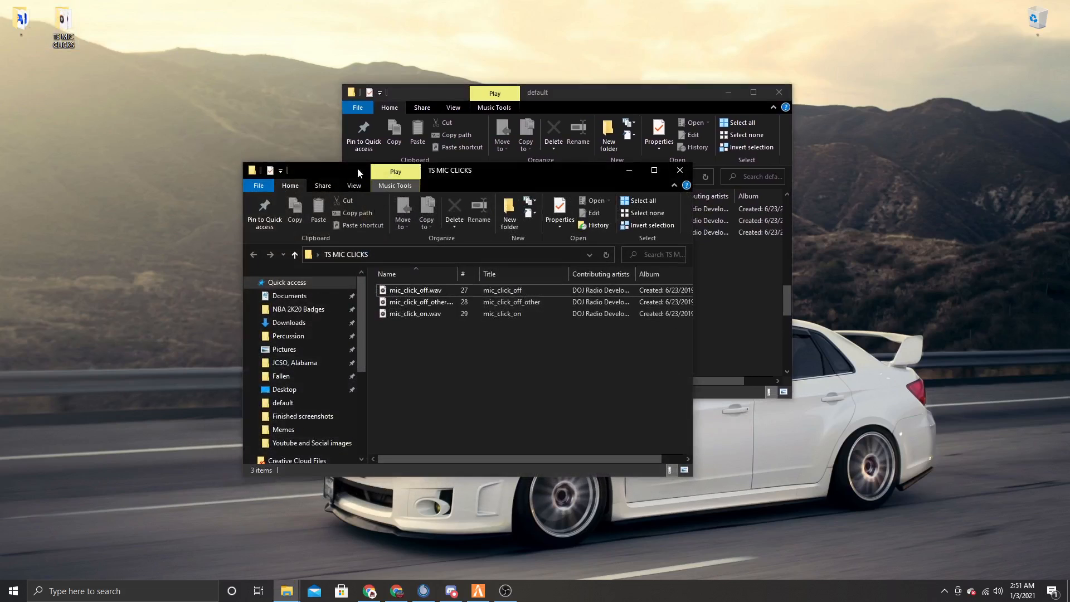
pyautogui.moveTo(356, 168)
pyautogui.mouseDown()
pyautogui.moveTo(278, 155)
pyautogui.moveTo(115, 190)
pyautogui.mouseUp()
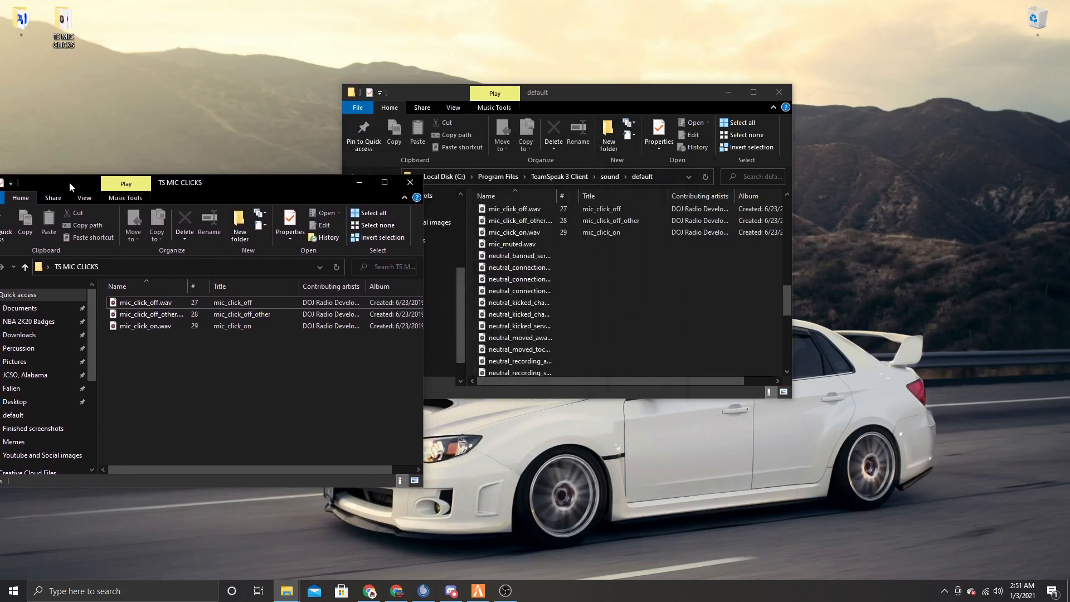
pyautogui.moveTo(218, 360)
pyautogui.mouseDown()
pyautogui.moveTo(266, 309)
pyautogui.moveTo(473, 323)
pyautogui.moveTo(261, 349)
pyautogui.mouseUp()
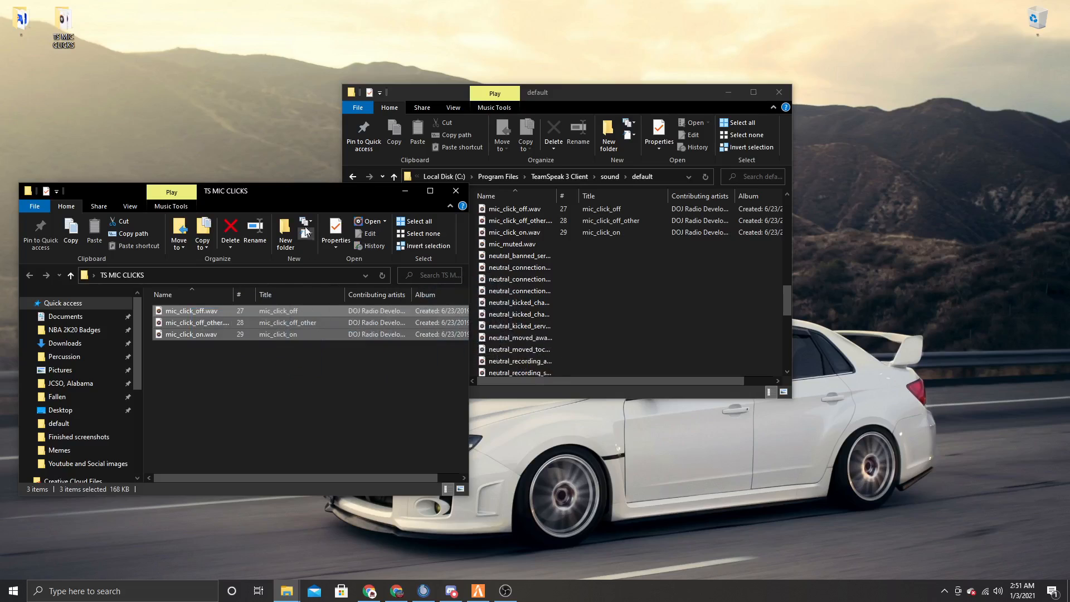
pyautogui.click(405, 191)
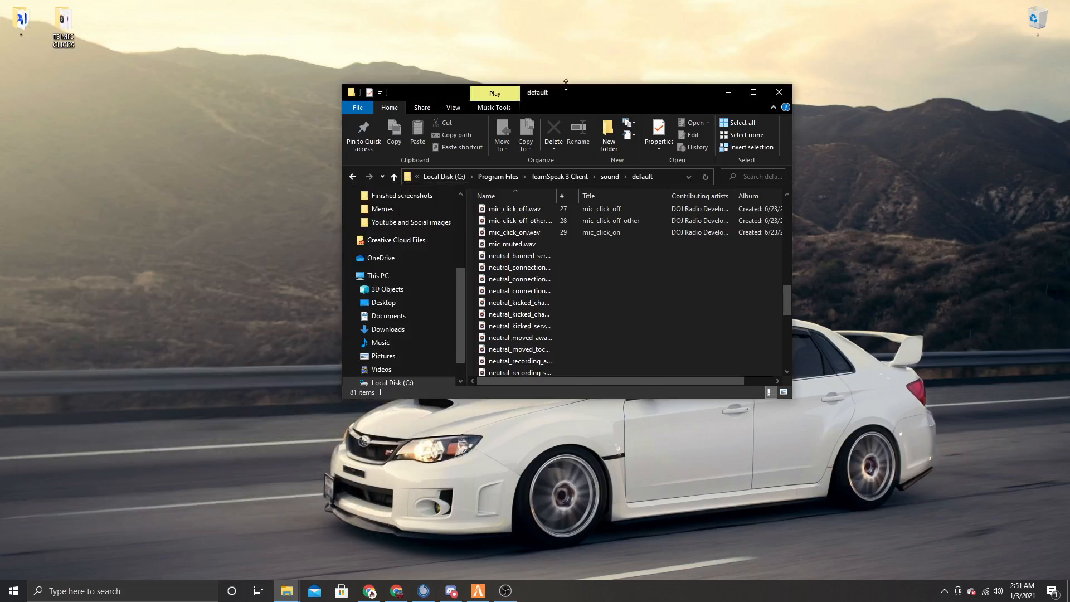
pyautogui.click(727, 92)
# - Browse FiveM > FiveM mods and files dont delete and open DOJ MIC CLICKS.zip, dismissing the trial popup
pyautogui.doubleClick(28, 25)
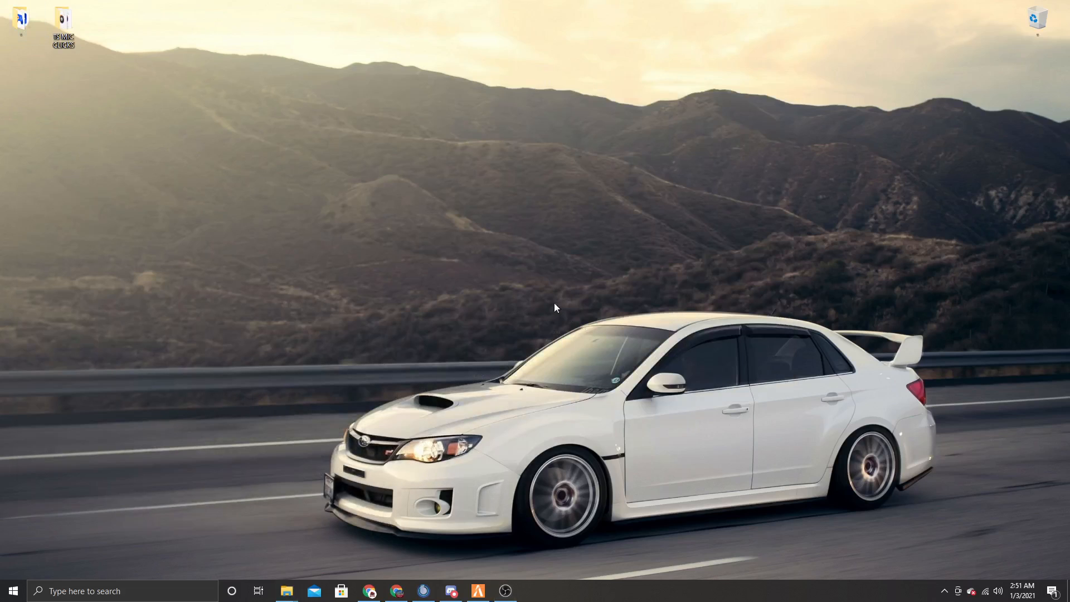
pyautogui.doubleClick(196, 365)
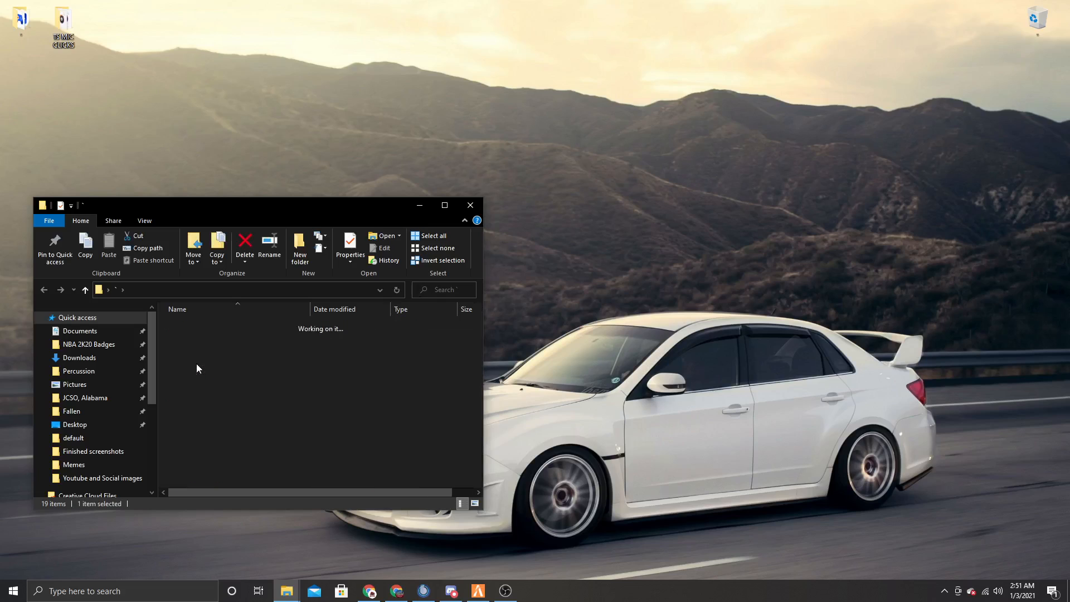
pyautogui.click(204, 326)
pyautogui.doubleClick(203, 325)
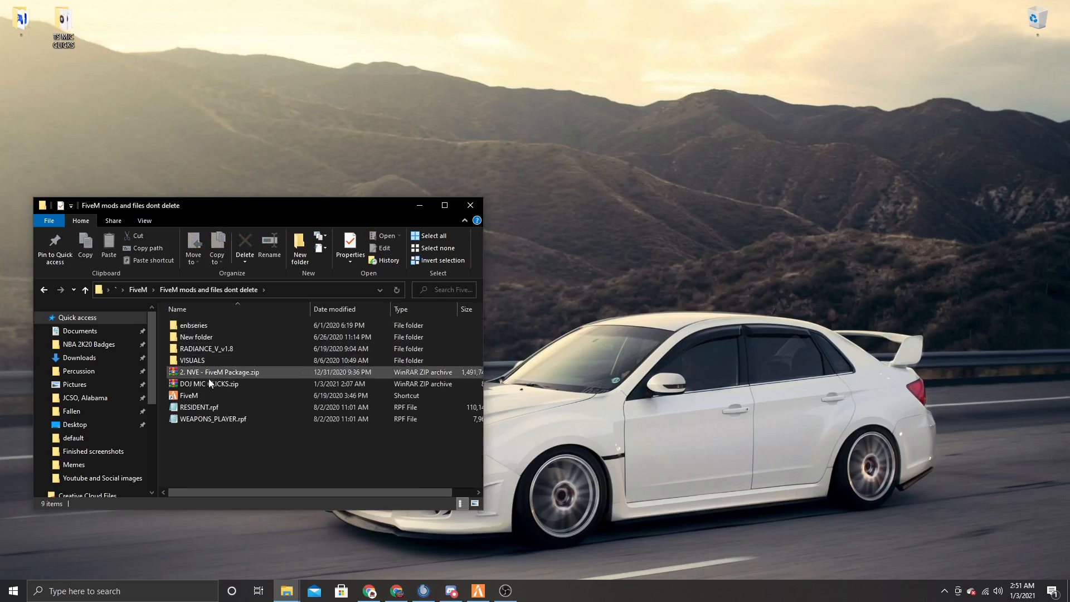
pyautogui.click(208, 382)
pyautogui.doubleClick(208, 382)
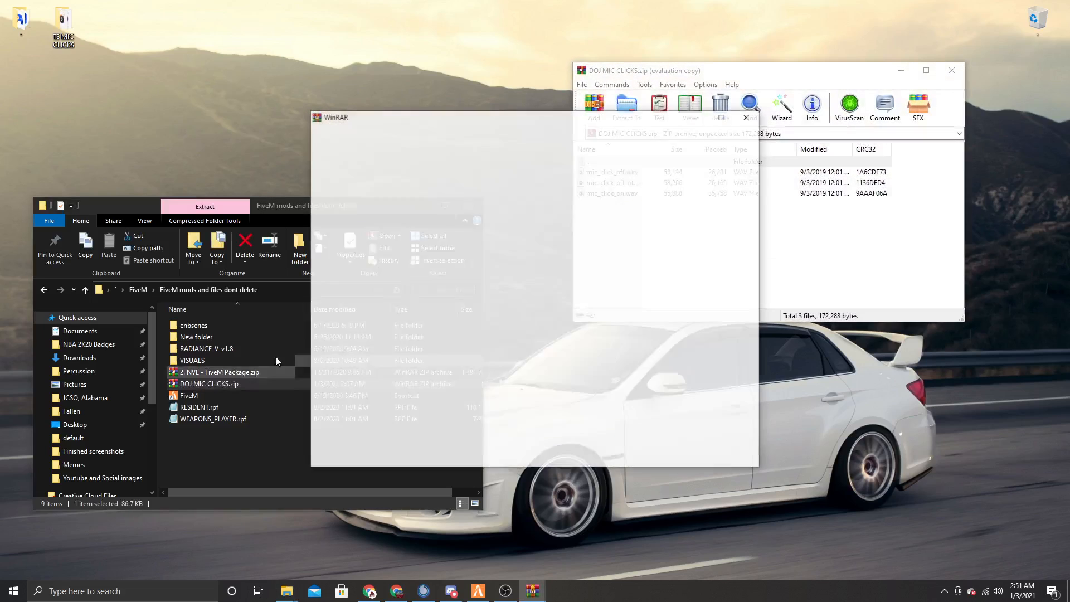
pyautogui.click(444, 211)
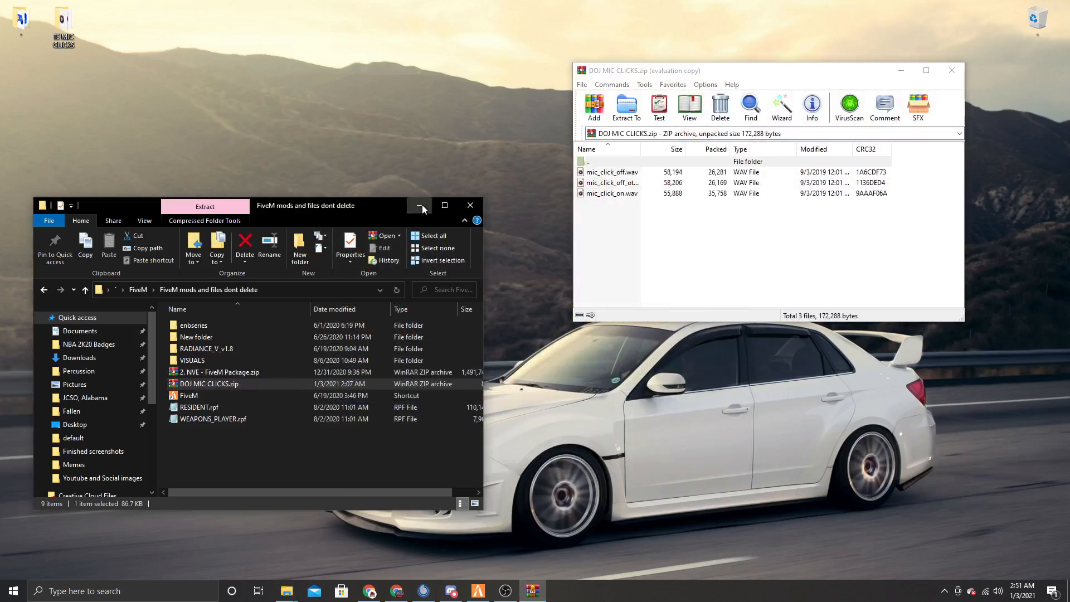
# - Close the FiveM, Talking and FiveM mods Explorer windows from the taskbar previews, leaving the archive open
pyautogui.click(421, 205)
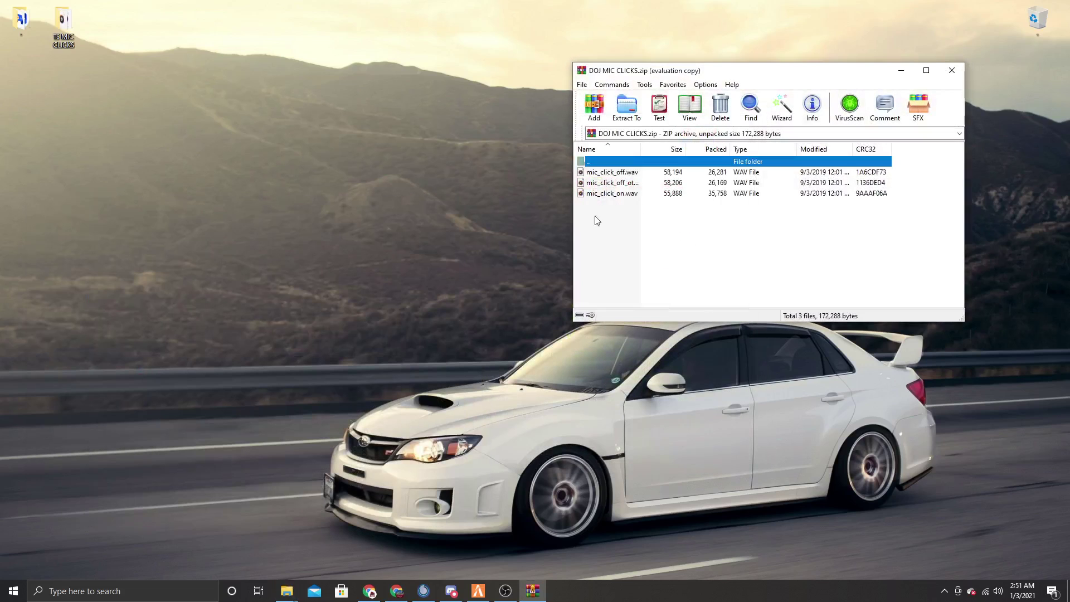
pyautogui.click(426, 591)
pyautogui.click(1001, 7)
pyautogui.click(286, 591)
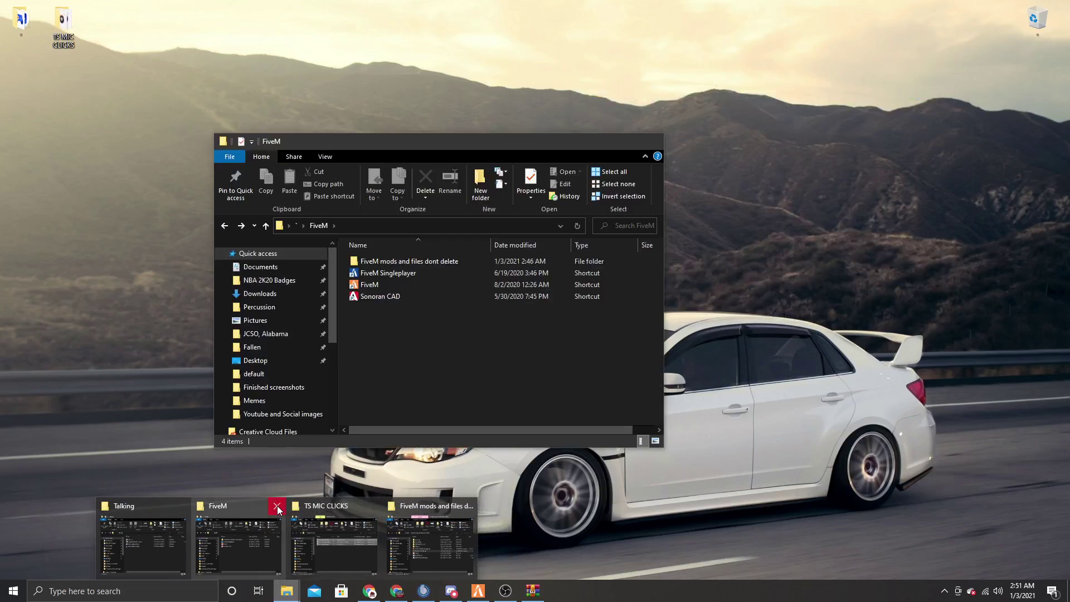
pyautogui.click(277, 505)
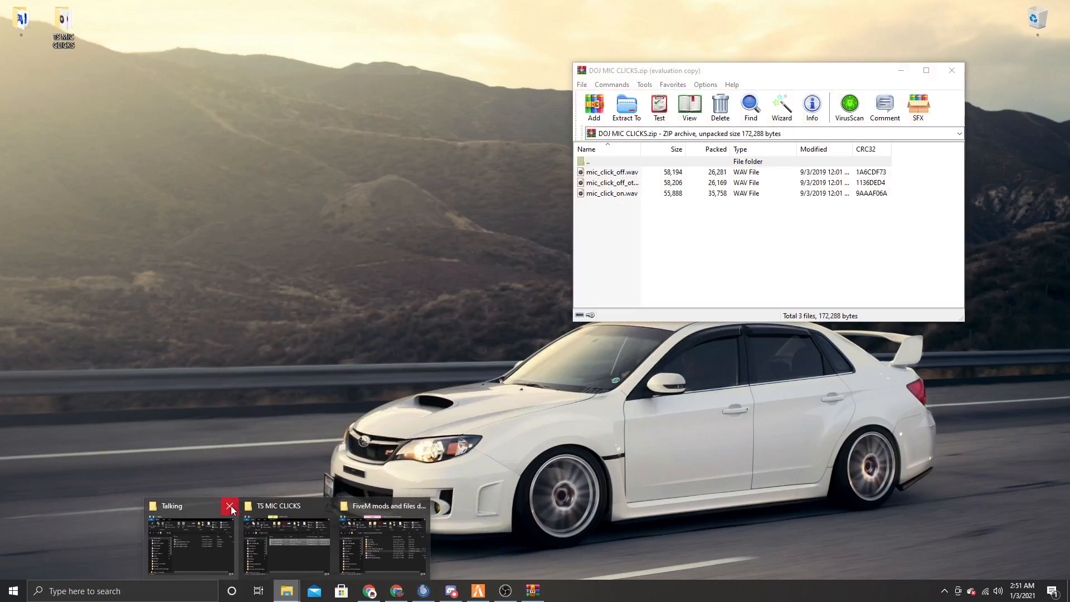
pyautogui.click(232, 506)
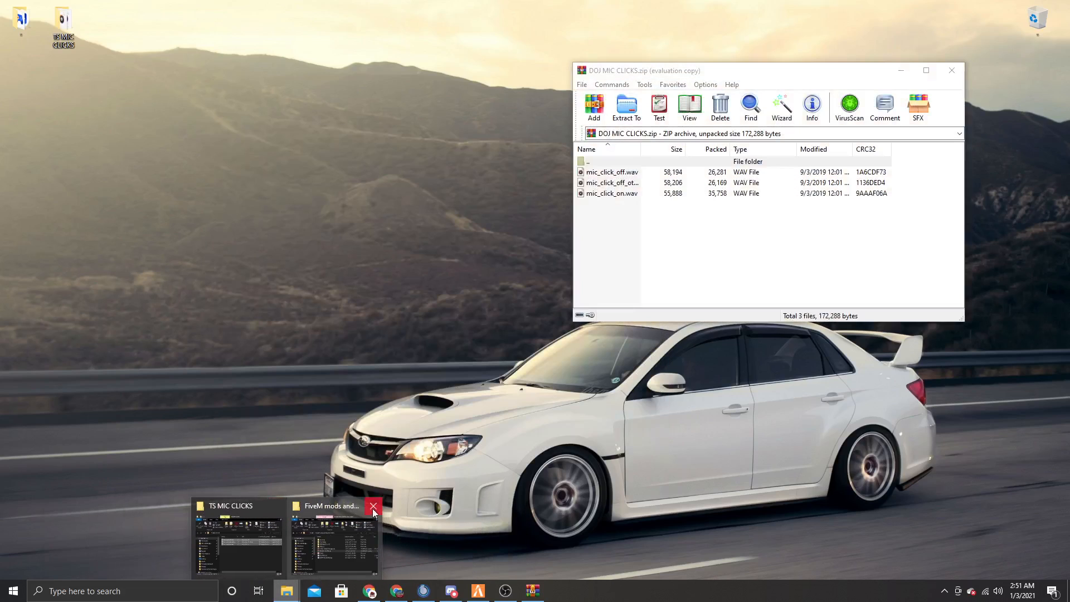
pyautogui.click(375, 507)
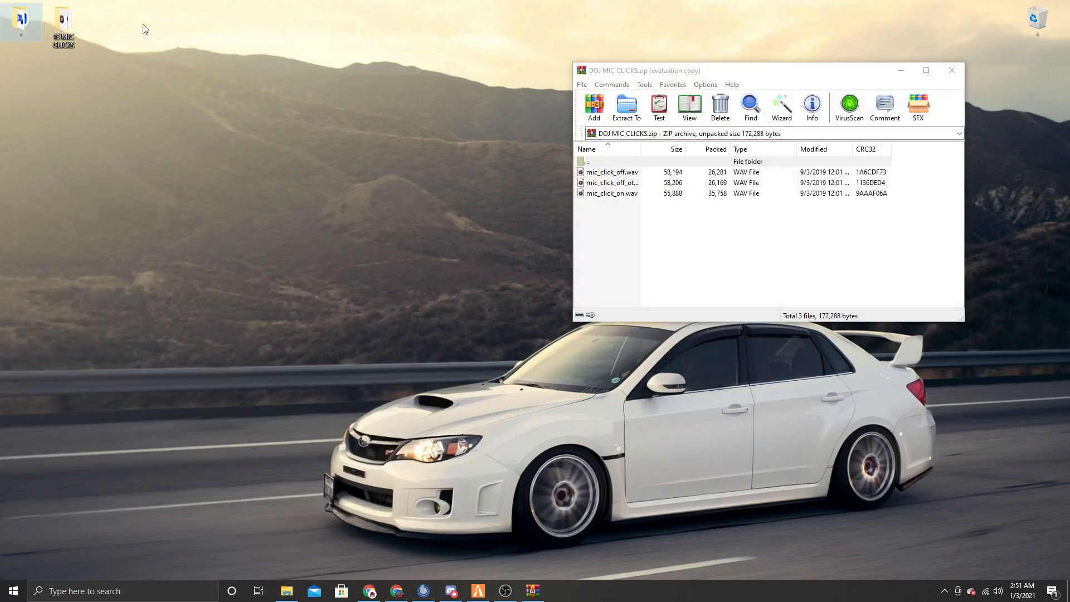
# - Via the Talking folder's TeamSpeak 3 Client shortcut, open its install location
pyautogui.doubleClick(24, 26)
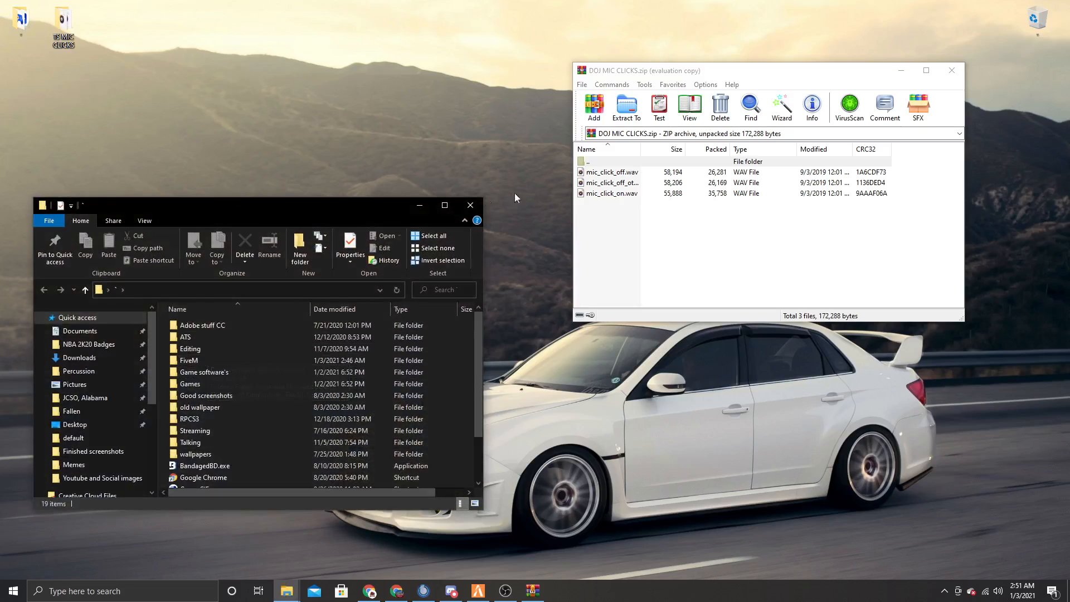
pyautogui.doubleClick(189, 441)
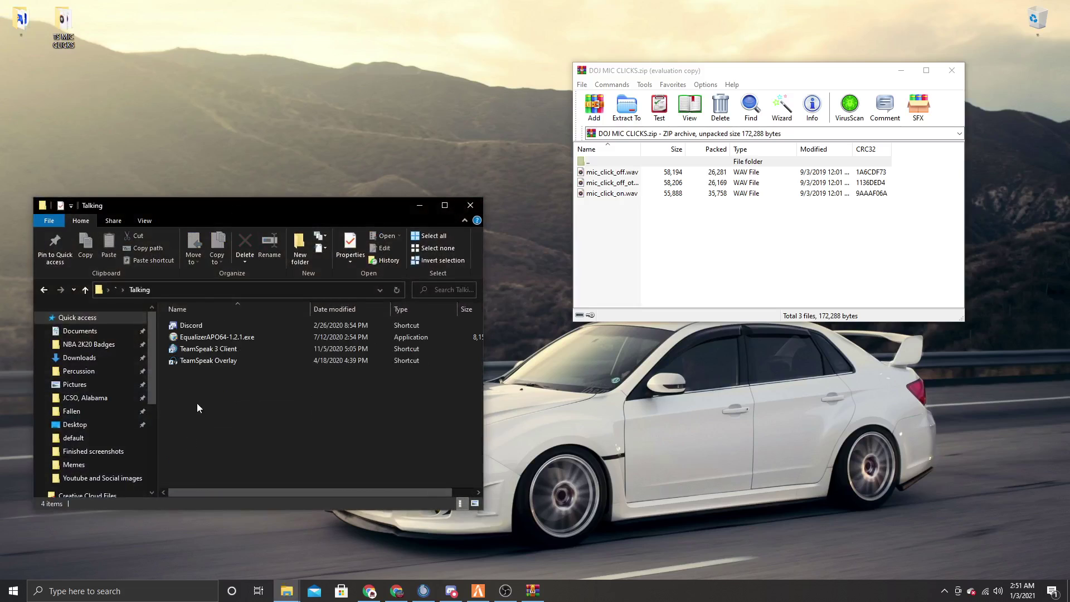
pyautogui.click(206, 349)
pyautogui.rightClick(204, 349)
pyautogui.click(255, 102)
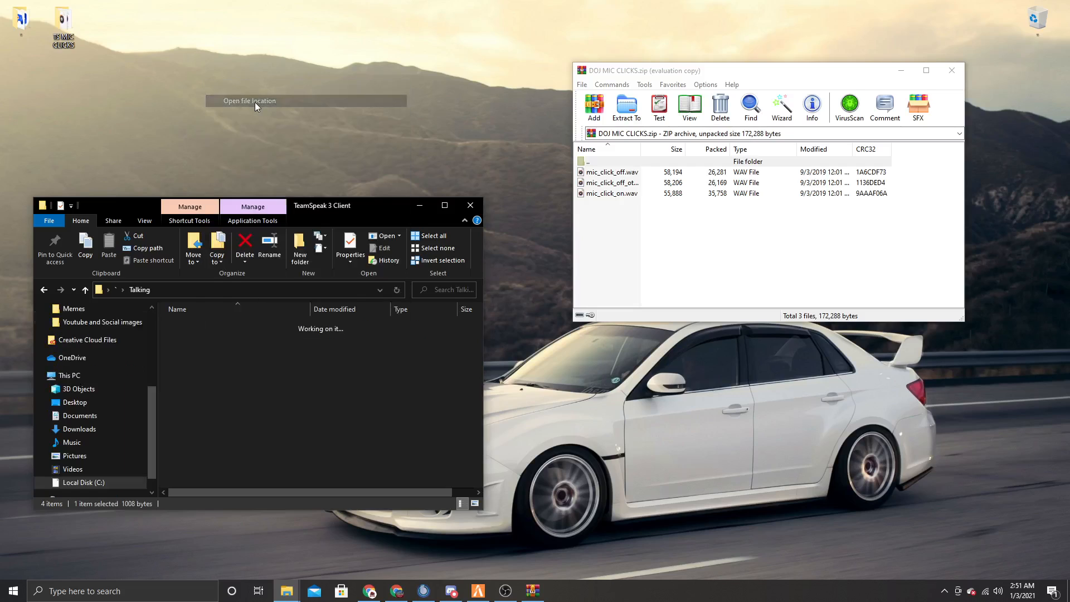
pyautogui.scroll(5, 228, 374)
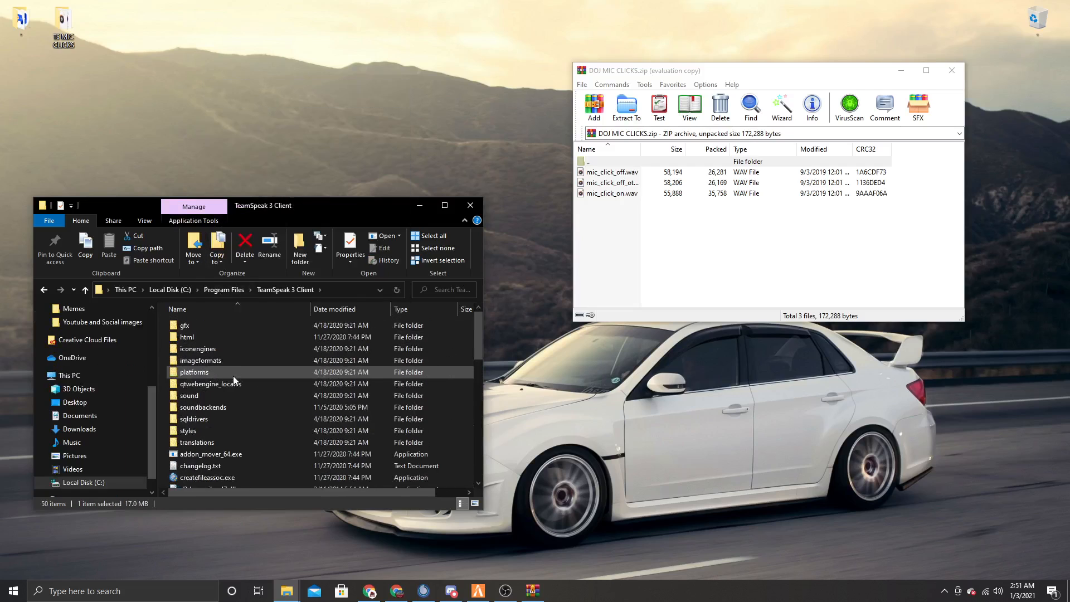
# - Browse into sound\default so the existing mic_click wav files are listed beside the archive
pyautogui.doubleClick(189, 396)
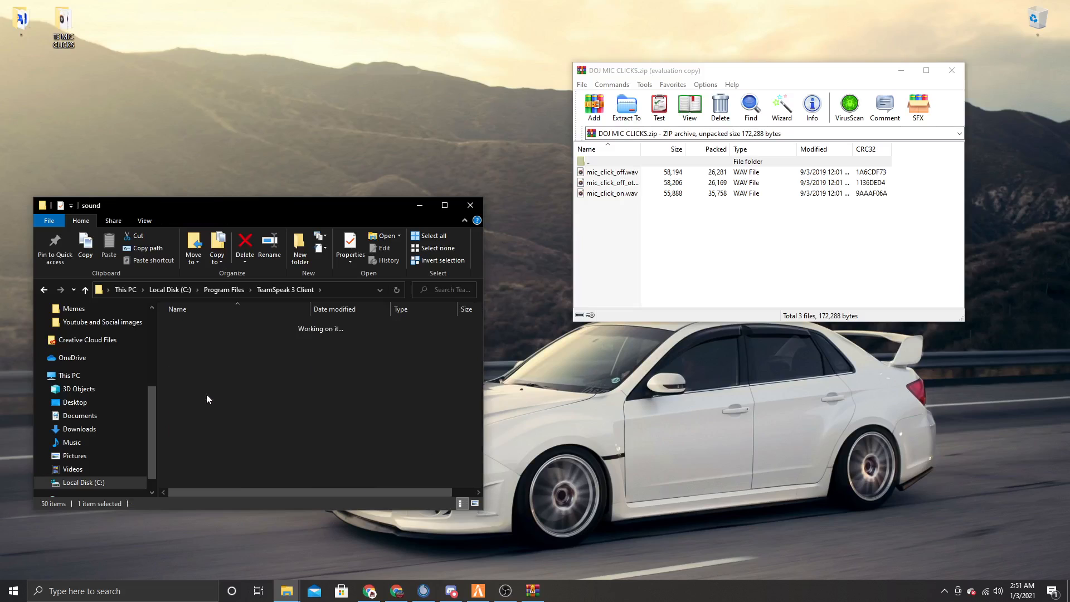
pyautogui.doubleClick(210, 325)
pyautogui.scroll(-5, 237, 399)
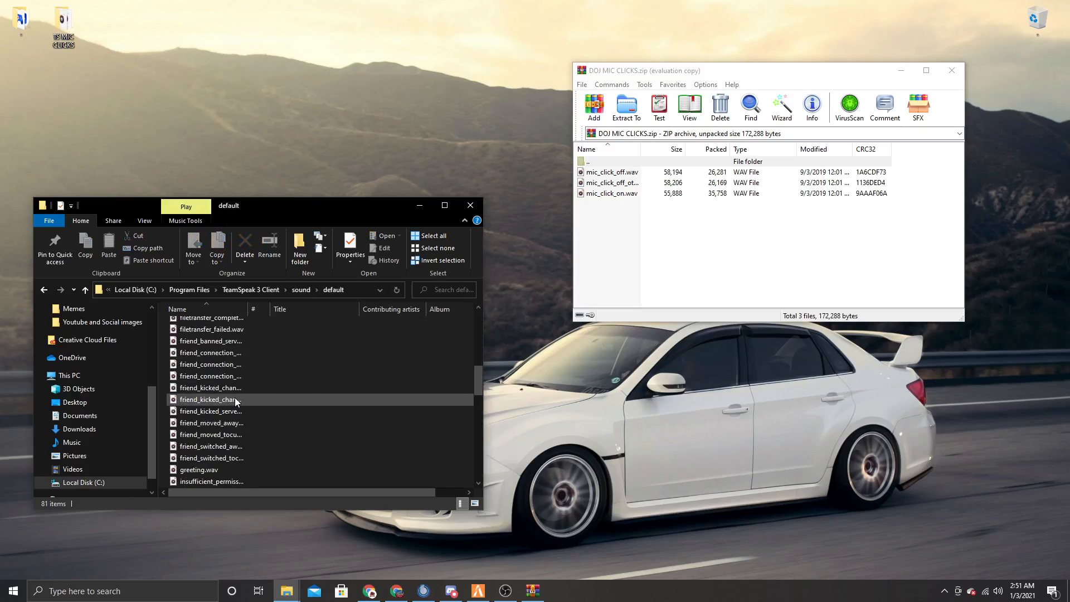
pyautogui.scroll(-3, 236, 397)
pyautogui.scroll(-2, 243, 419)
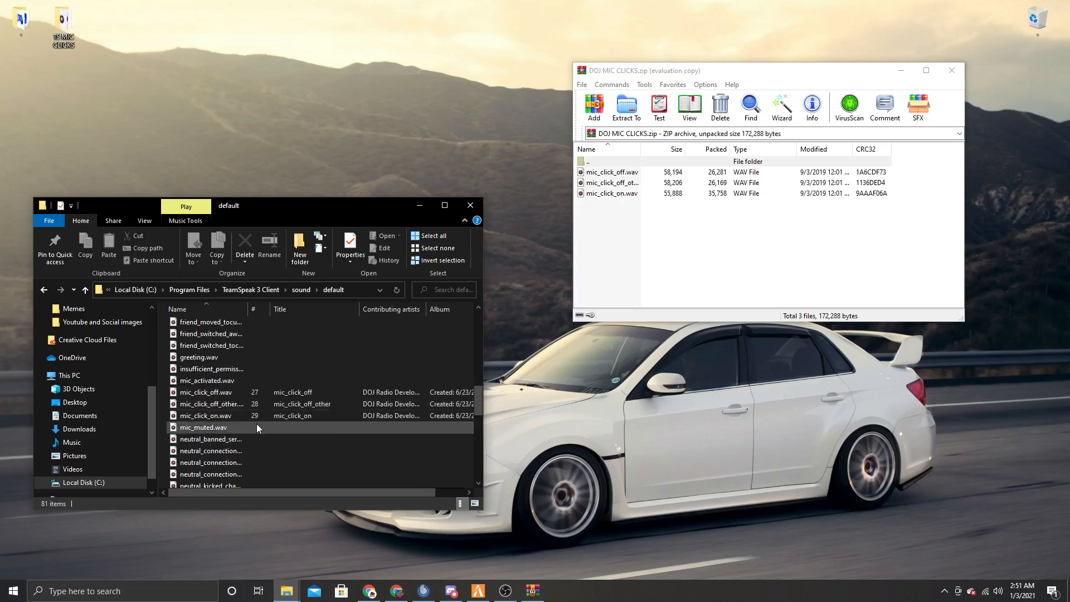
pyautogui.click(594, 235)
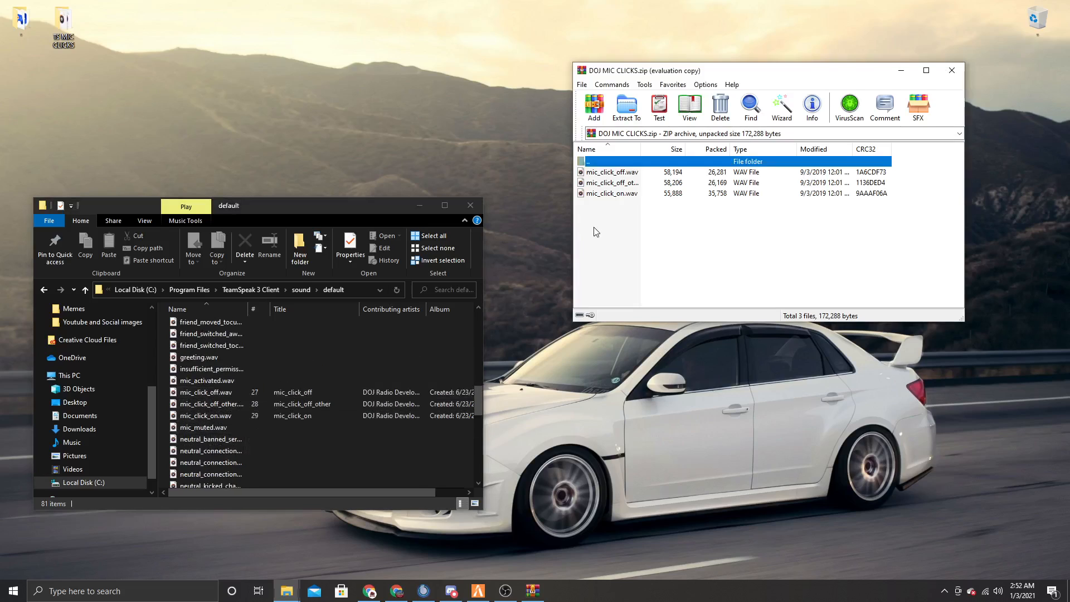
# - Drag the archive's three wav files into sound\default, replacing existing files with administrator permission, then close WinRAR
pyautogui.moveTo(594, 232); pyautogui.dragTo(637, 173)
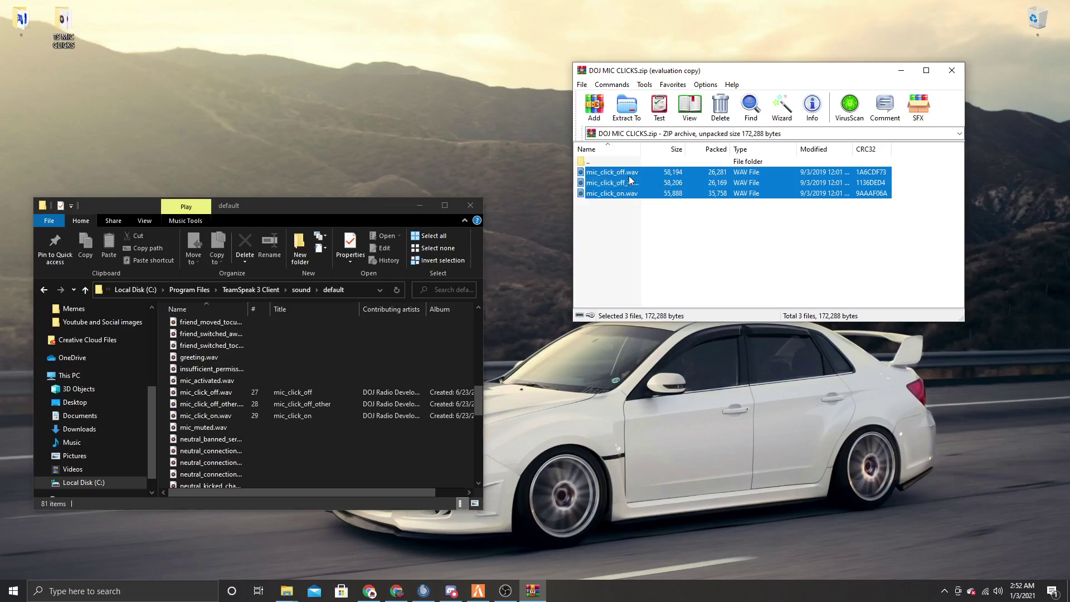
pyautogui.moveTo(611, 183); pyautogui.dragTo(165, 402)
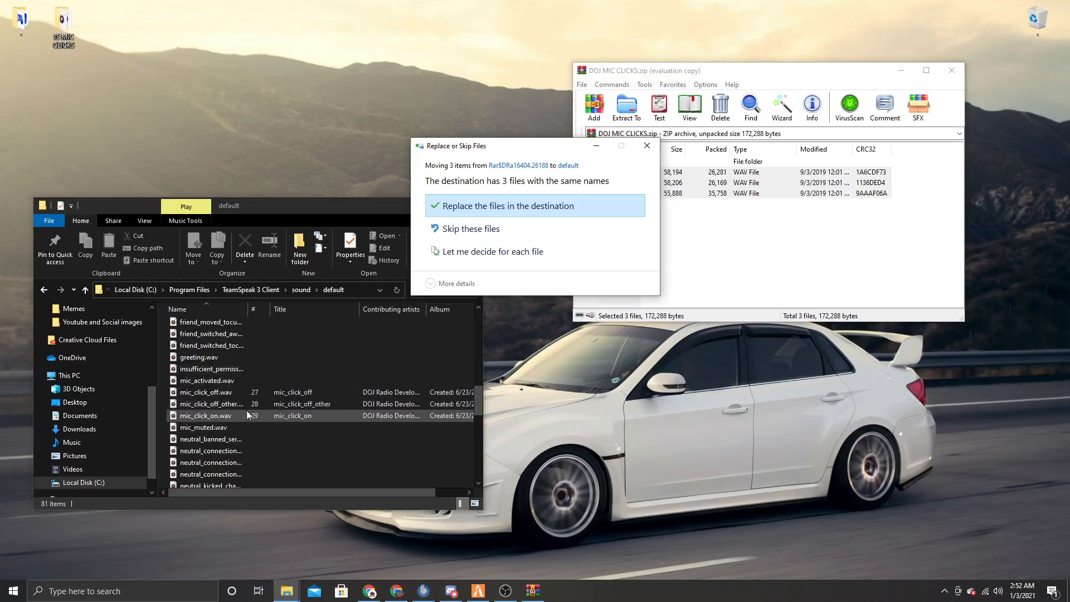
pyautogui.click(481, 207)
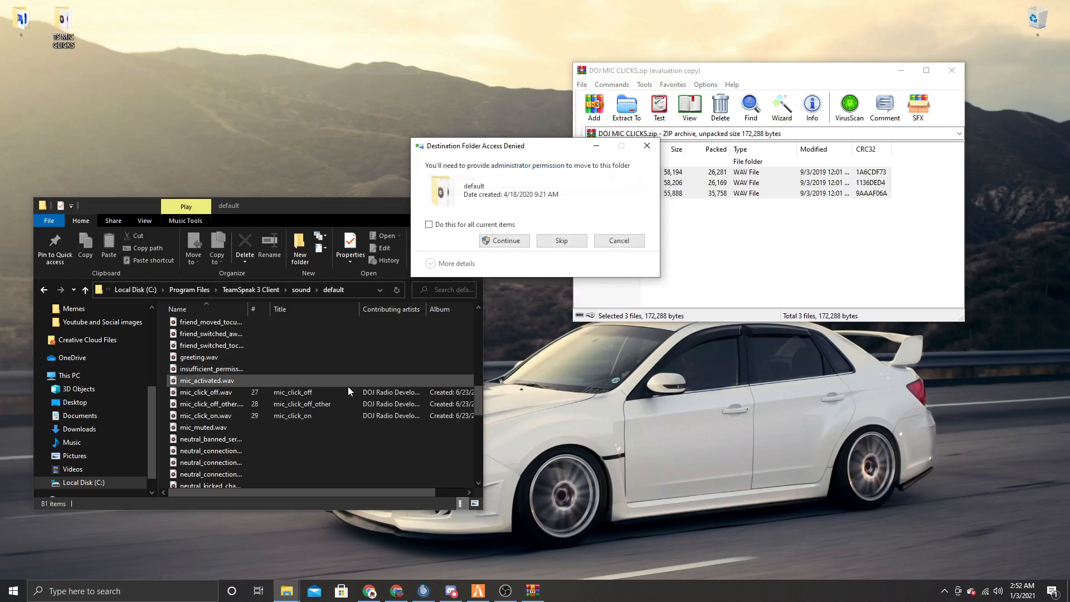
pyautogui.click(504, 241)
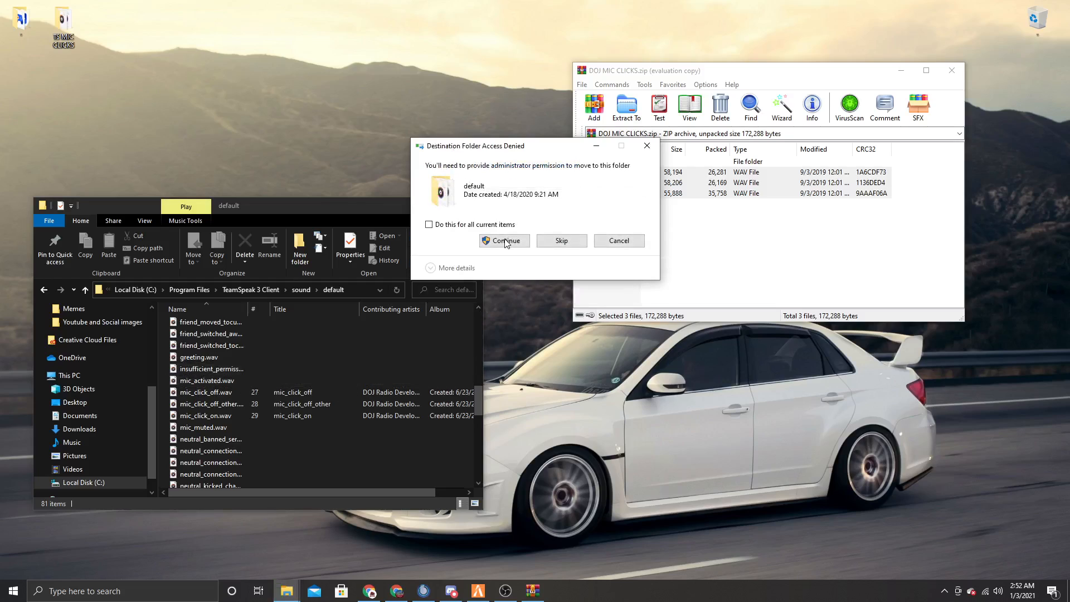
pyautogui.click(505, 241)
pyautogui.click(505, 240)
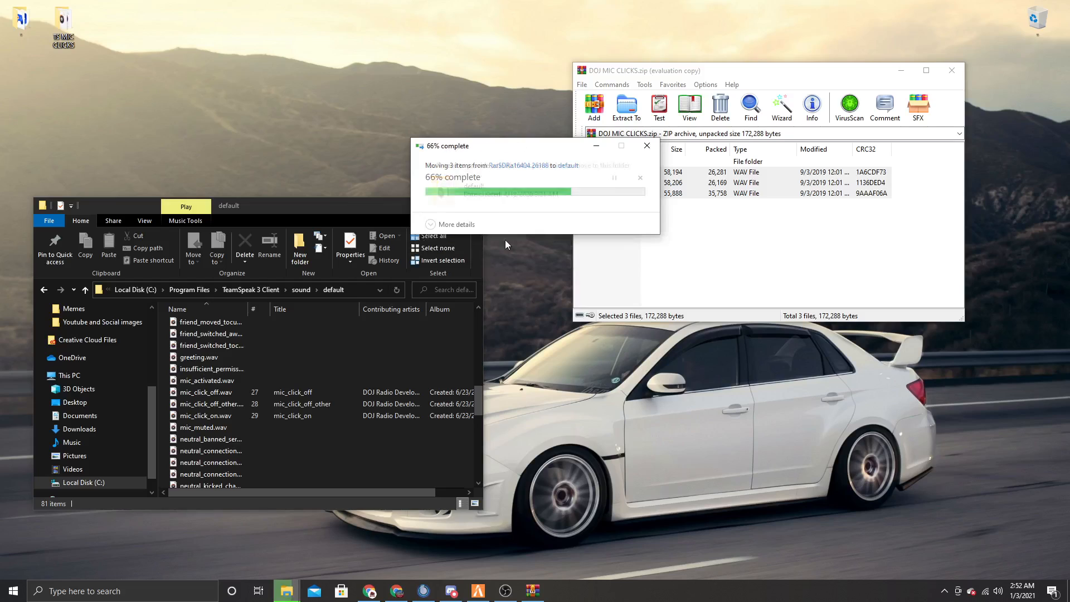
pyautogui.click(951, 70)
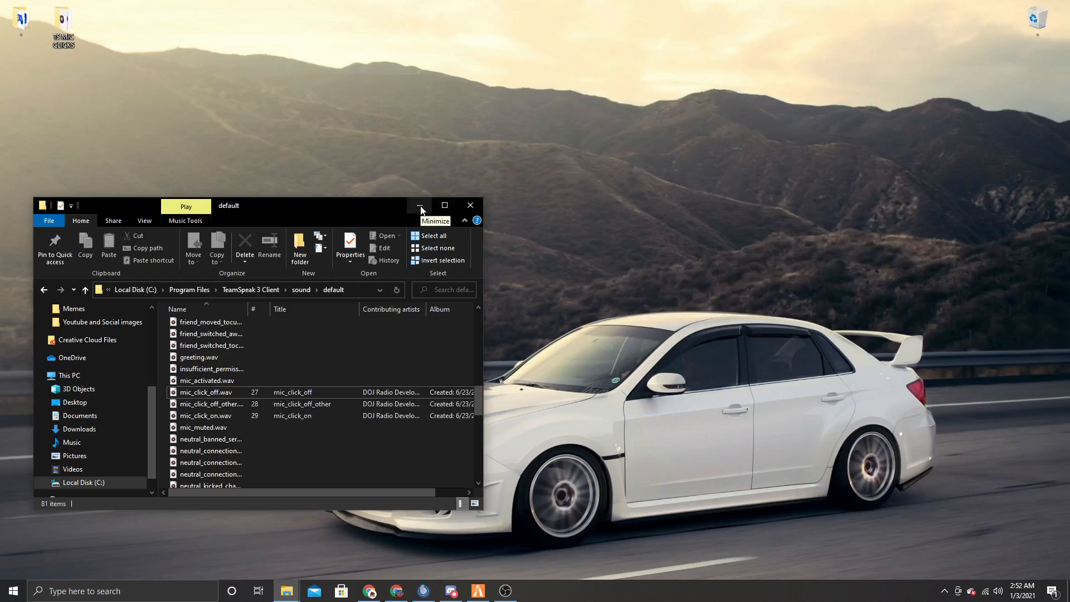
pyautogui.click(421, 208)
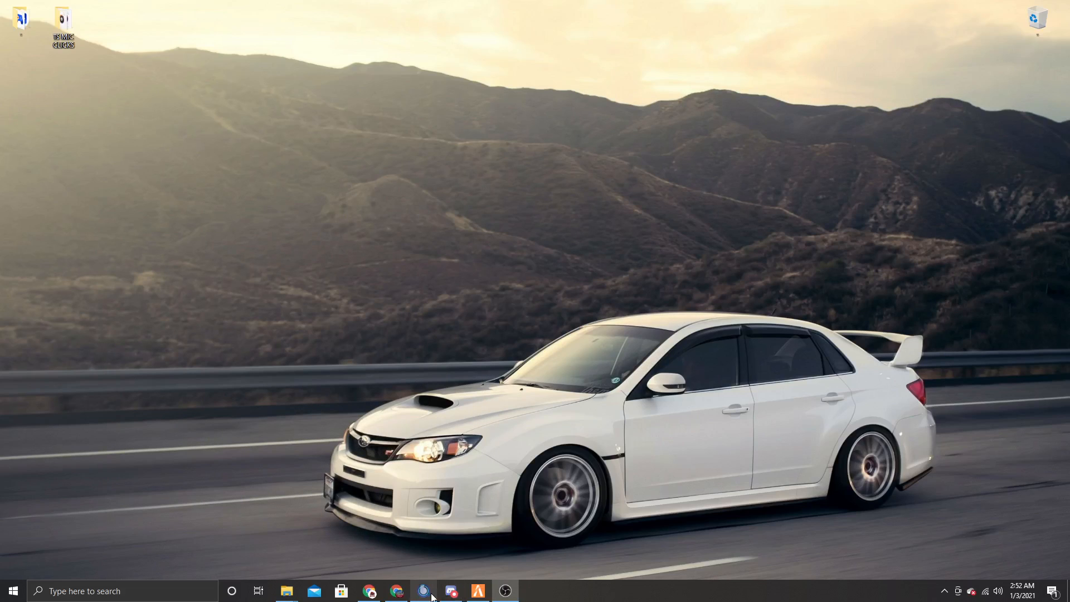
# - Restore TeamSpeak 3 showing the Alabama State Roleplay server's channel list
pyautogui.click(424, 592)
pyautogui.scroll(5, 187, 266)
pyautogui.scroll(5, 222, 297)
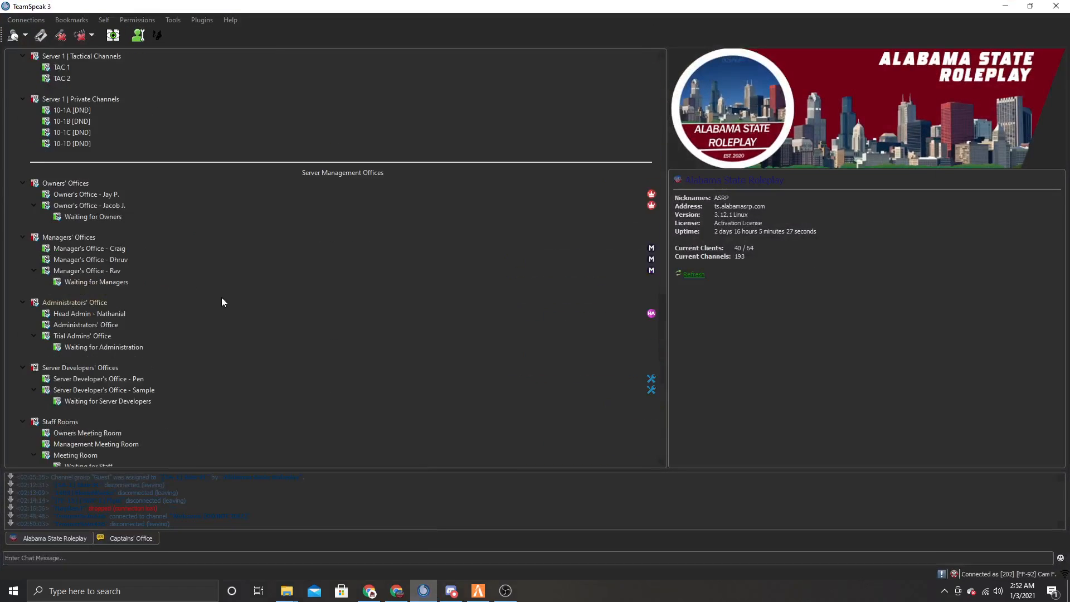
pyautogui.scroll(5, 222, 301)
pyautogui.scroll(3, 222, 301)
pyautogui.scroll(-5, 147, 204)
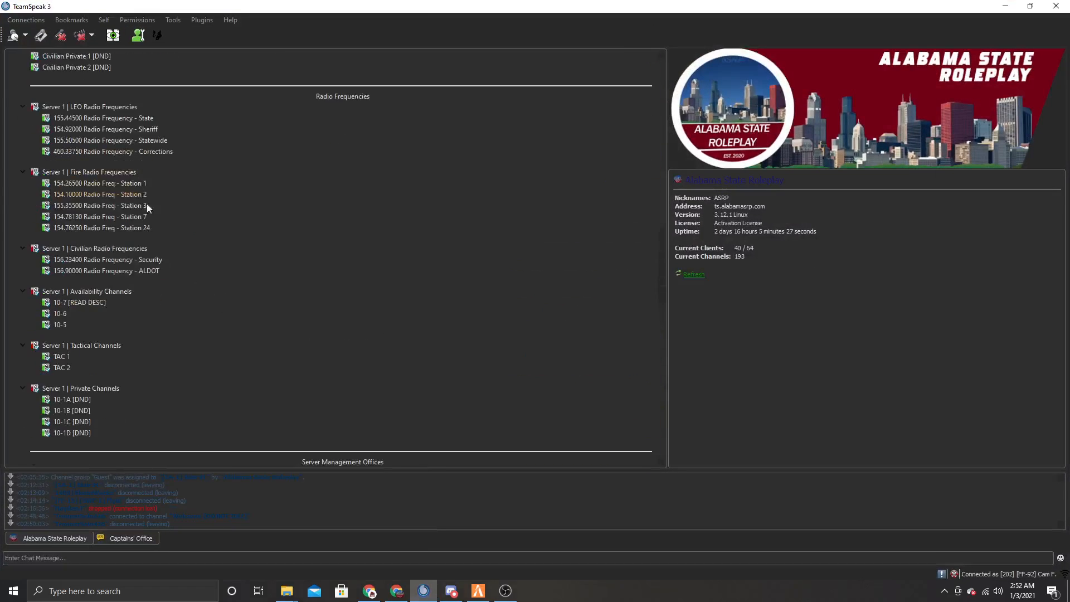
pyautogui.scroll(-5, 155, 220)
pyautogui.scroll(-5, 156, 218)
pyautogui.scroll(-4, 155, 218)
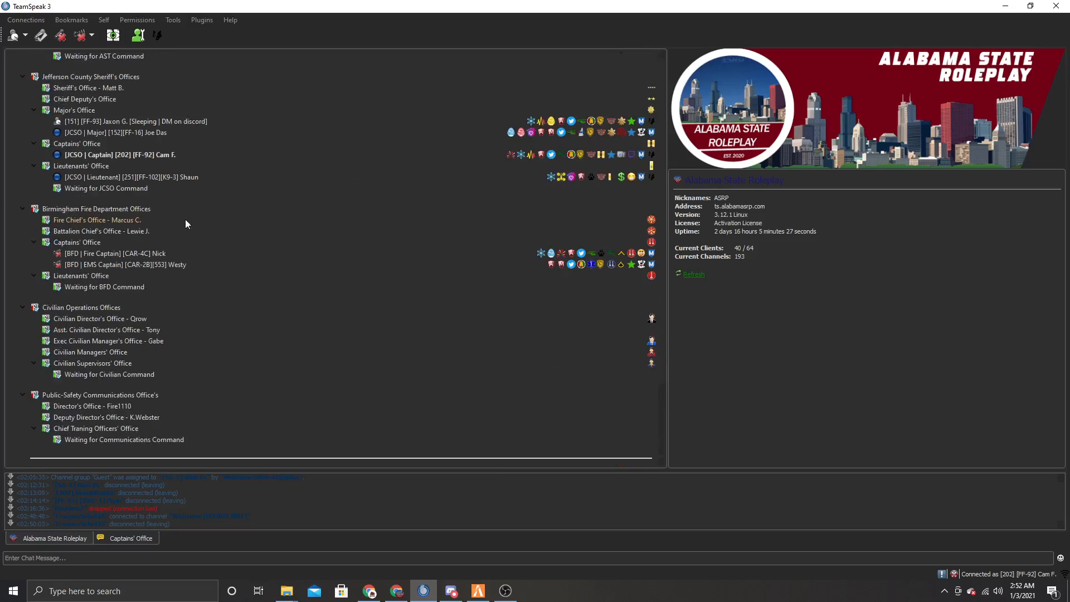
pyautogui.scroll(3, 185, 220)
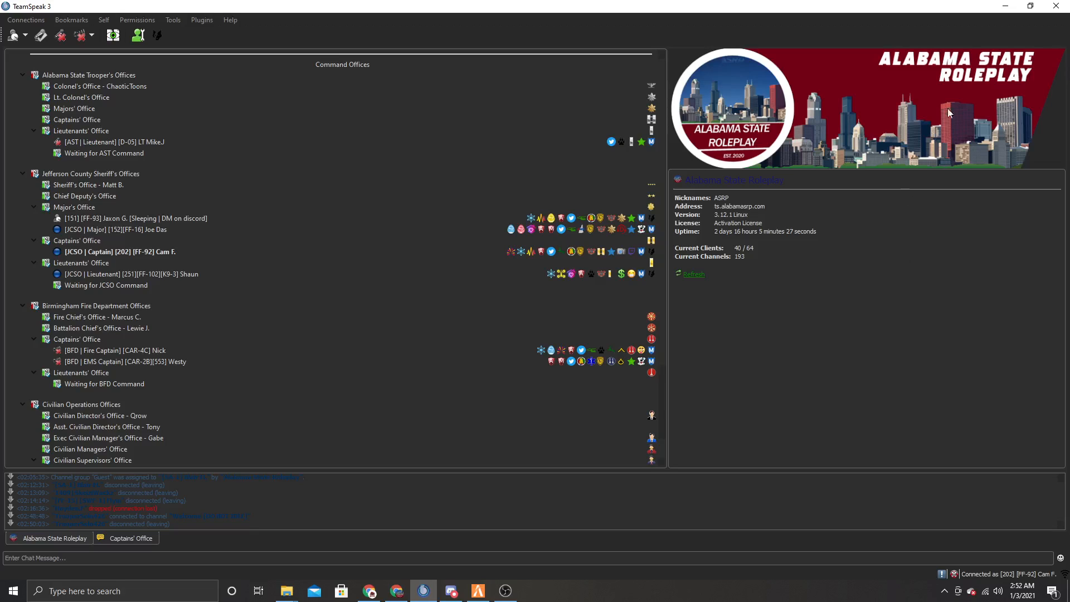
pyautogui.click(1006, 7)
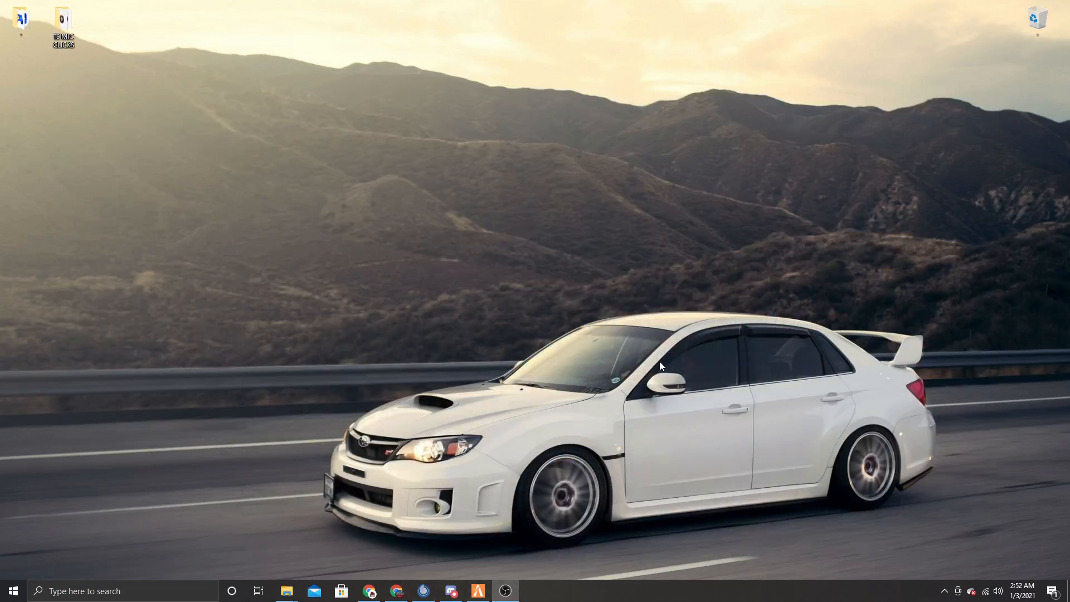
pyautogui.click(424, 591)
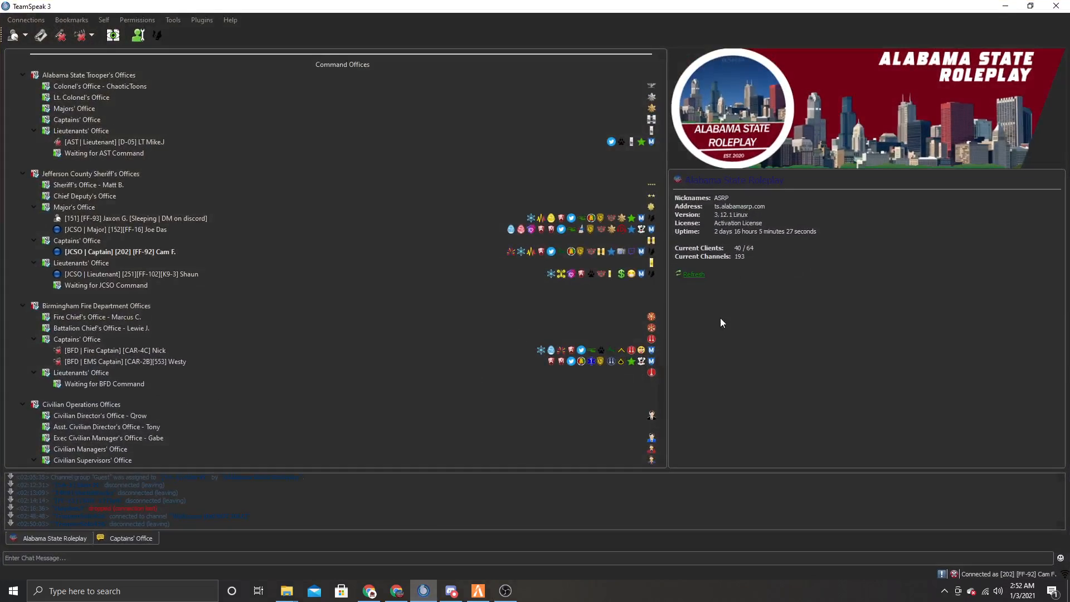